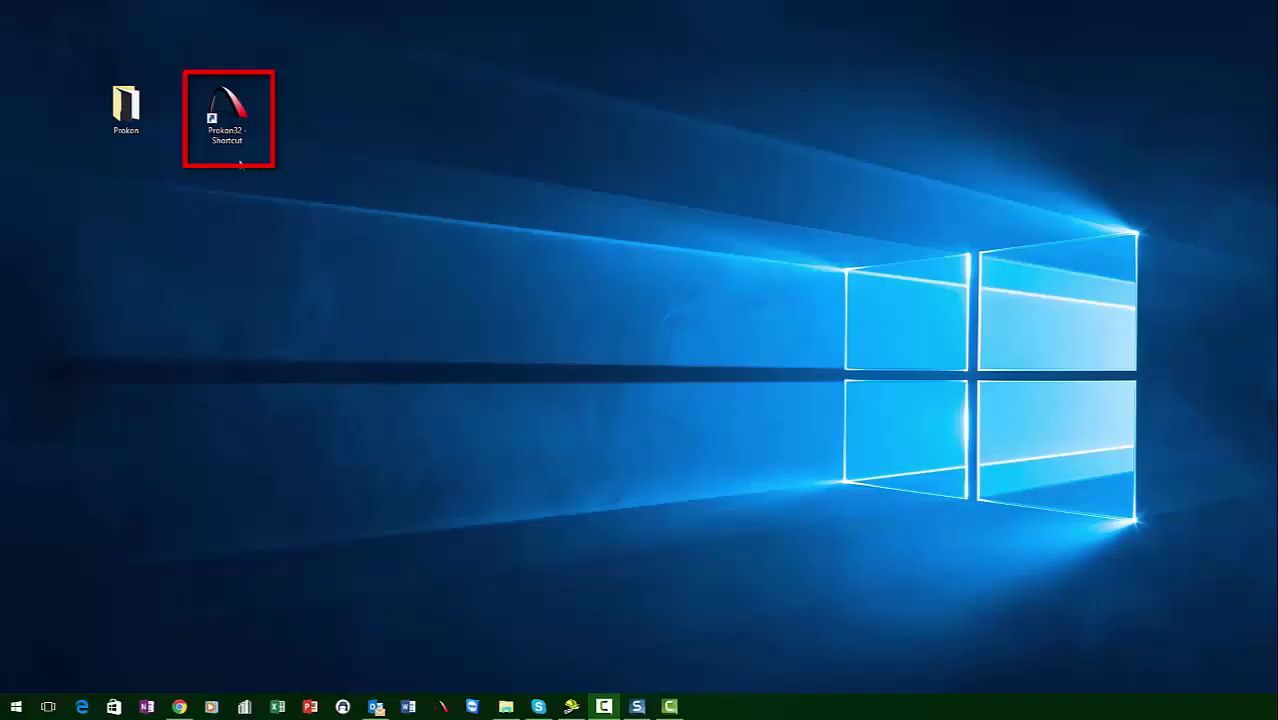
Launch Prokon32, start PADDS from CAD & Detailing, and open the File menu for Read DXF / DWG / CEX
double_click(246, 128)
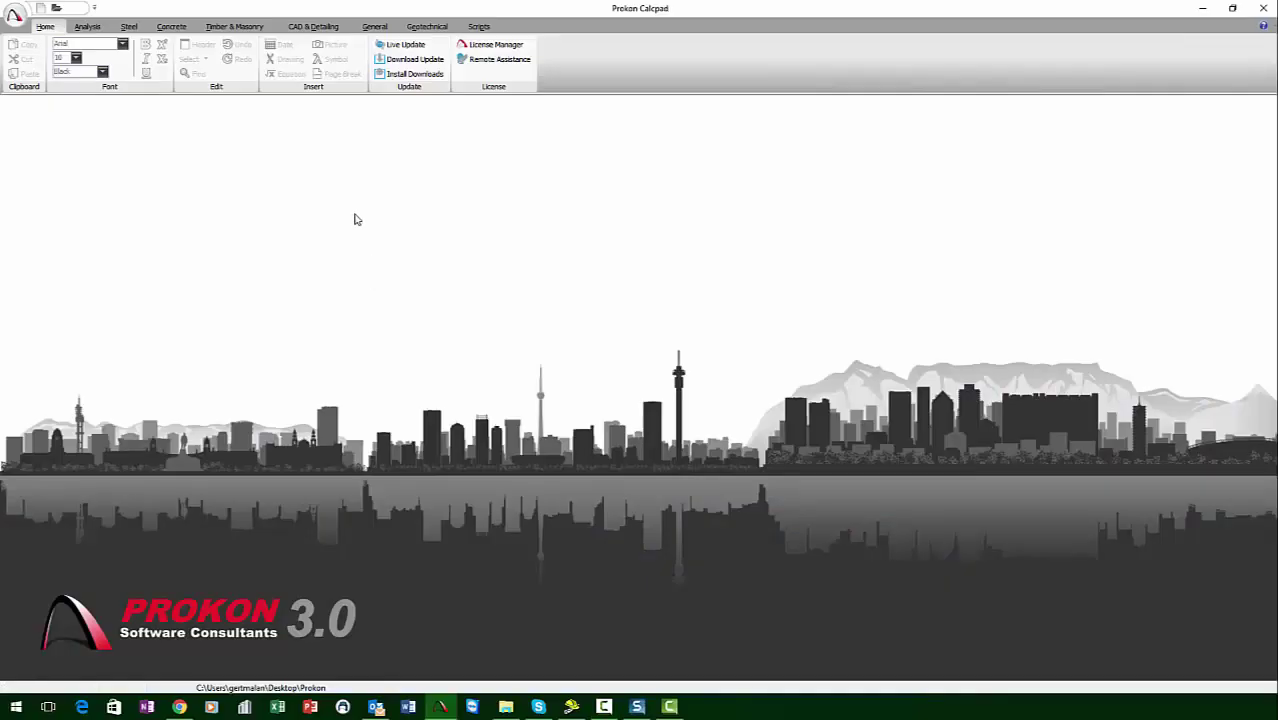
click(318, 28)
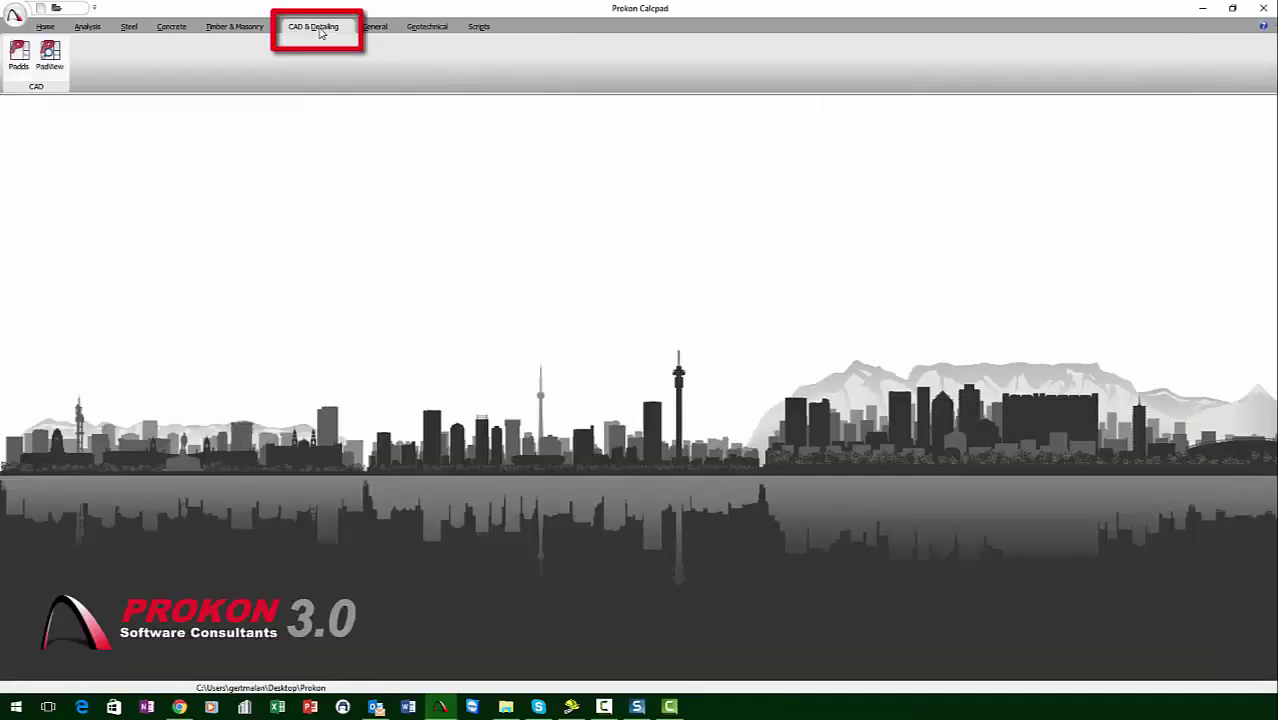
click(20, 58)
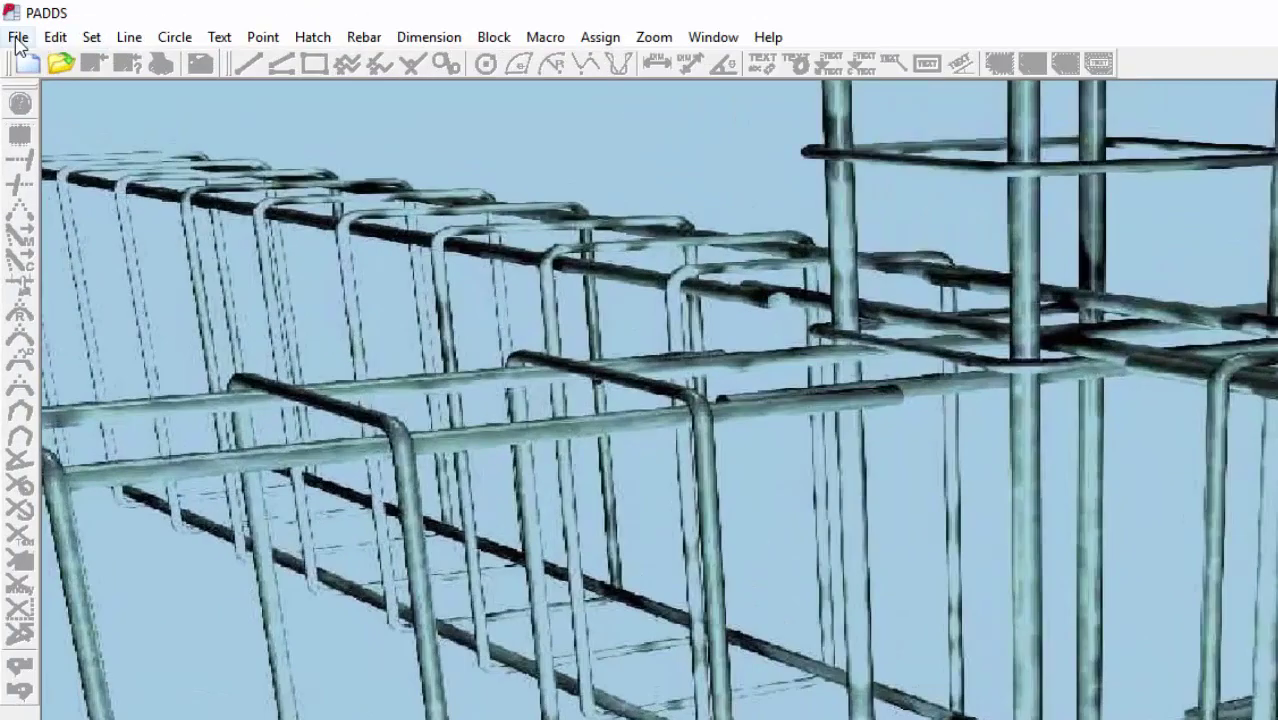
click(17, 38)
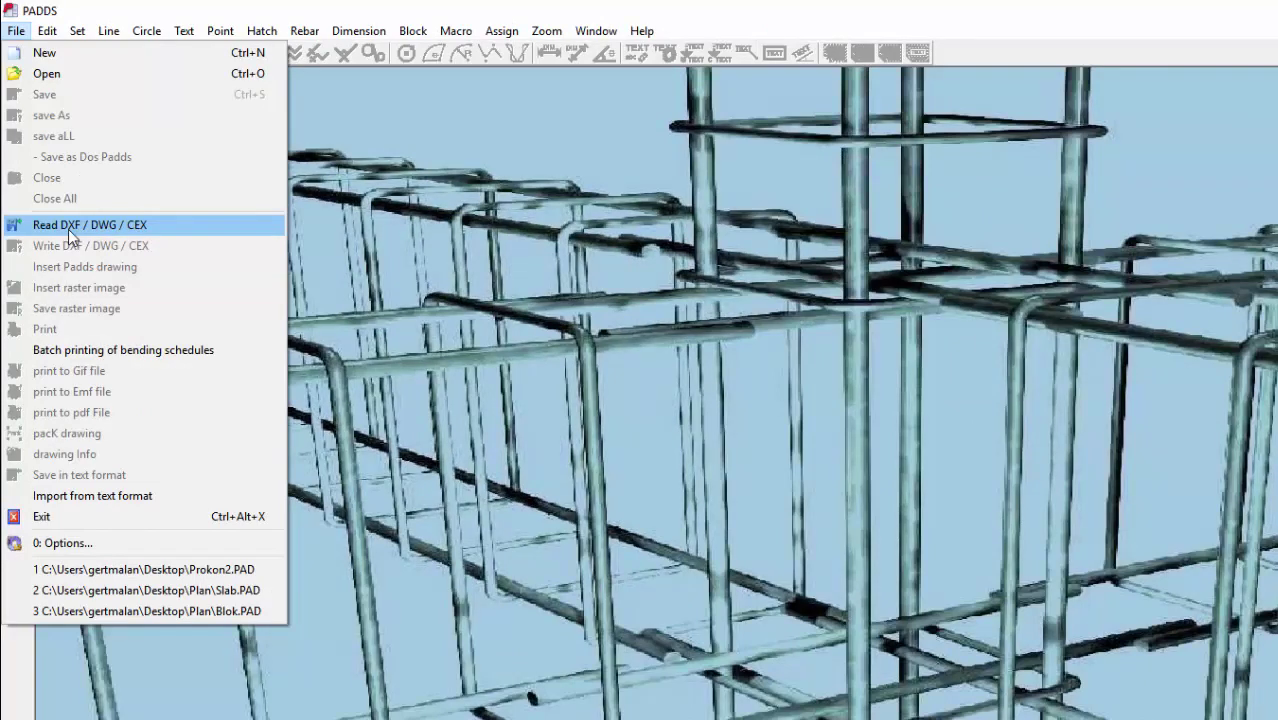
Import the Roofplan drawing through Read DXF / DWG / CEX, accepting its pen widths
click(70, 226)
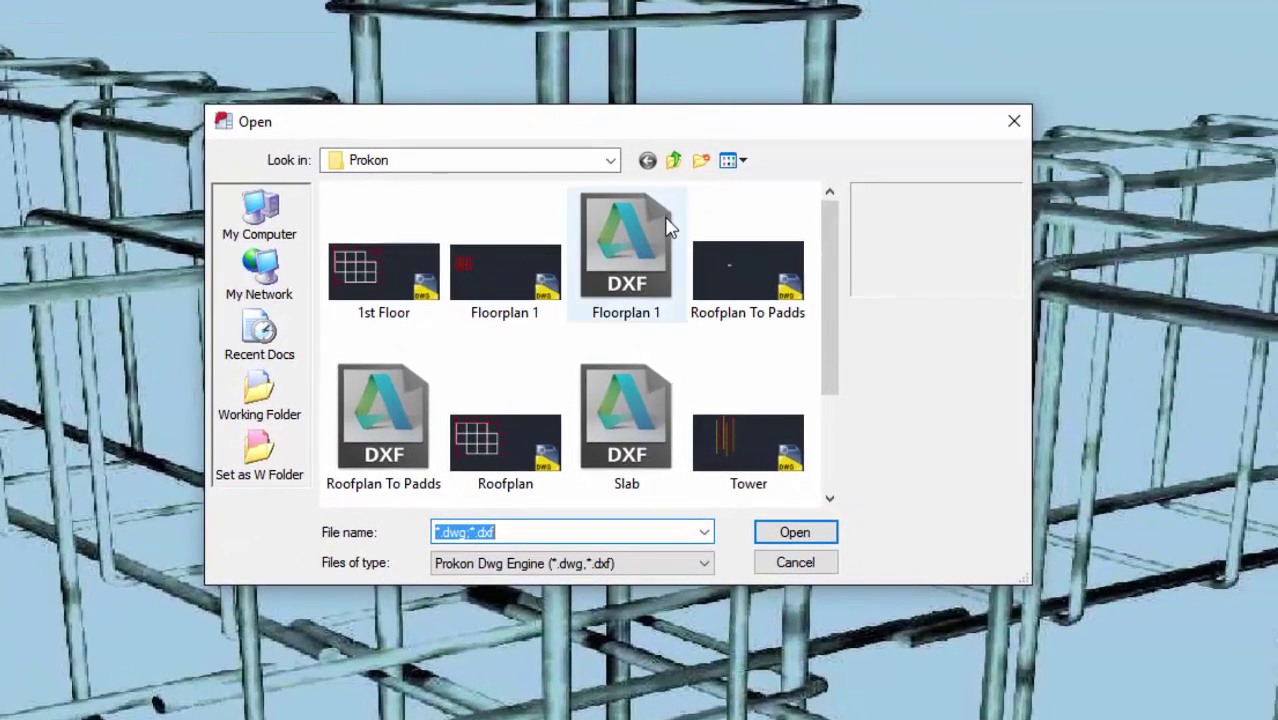
click(541, 443)
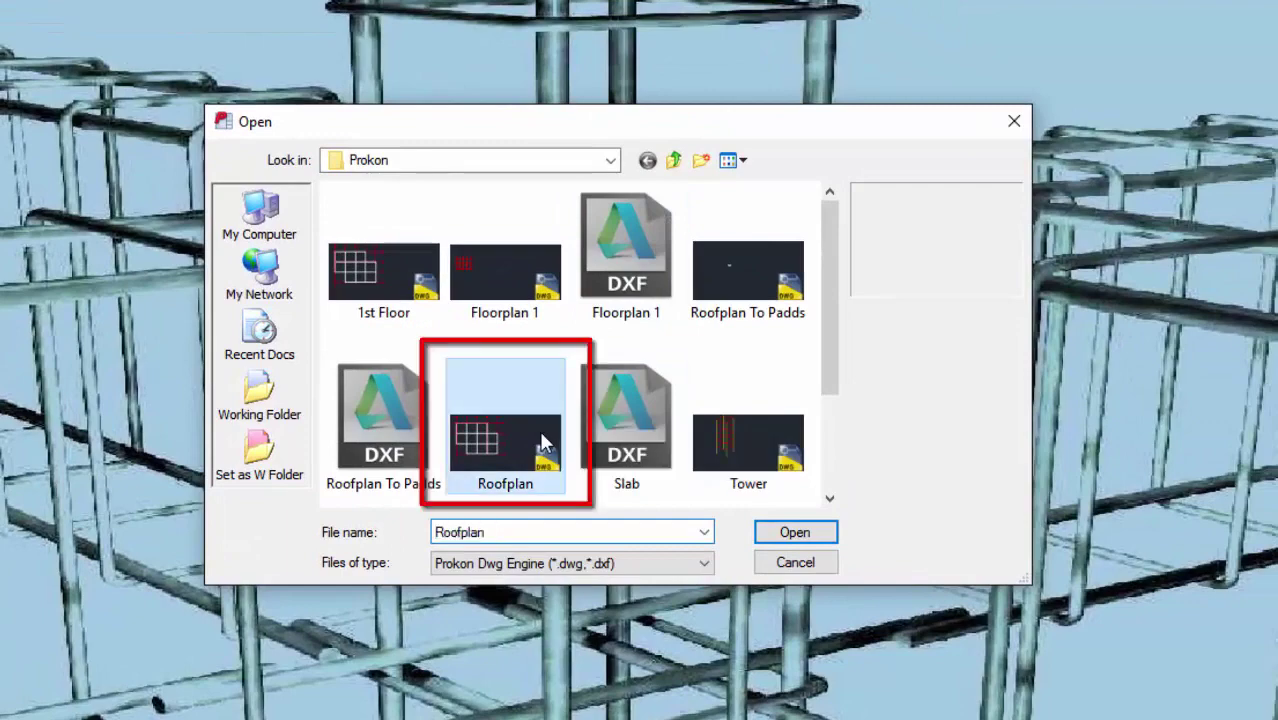
click(796, 533)
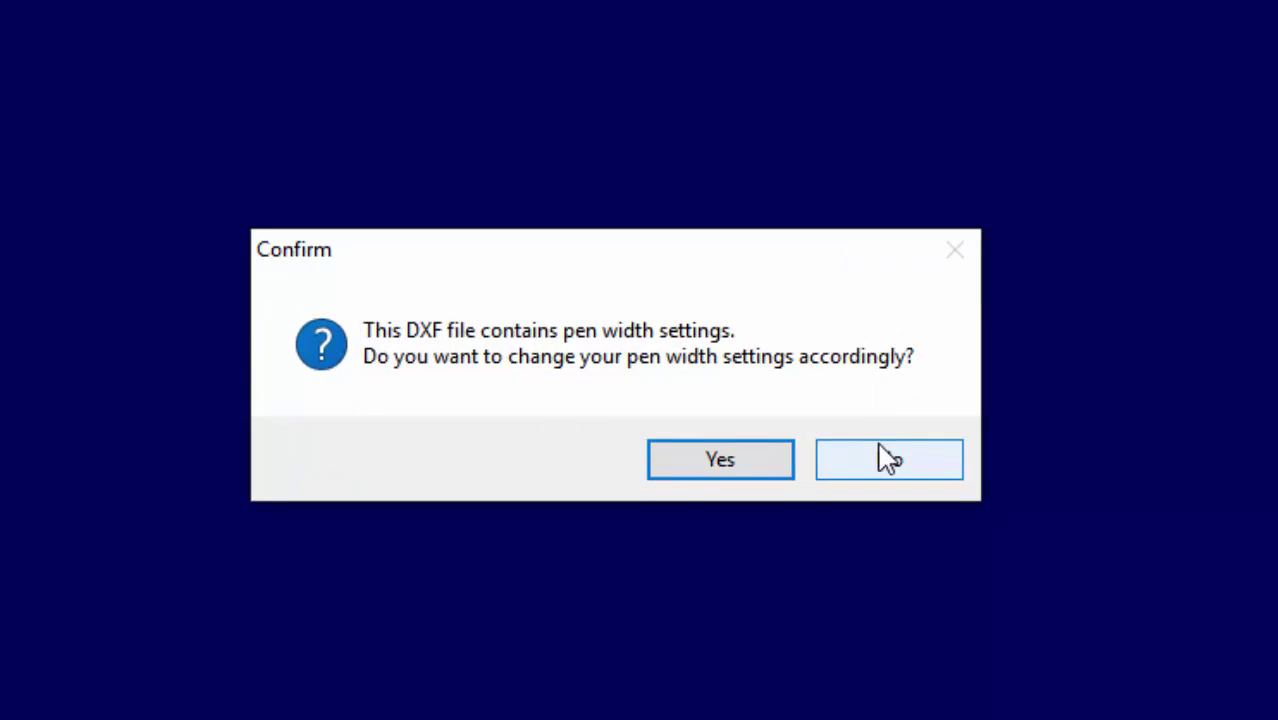
click(696, 460)
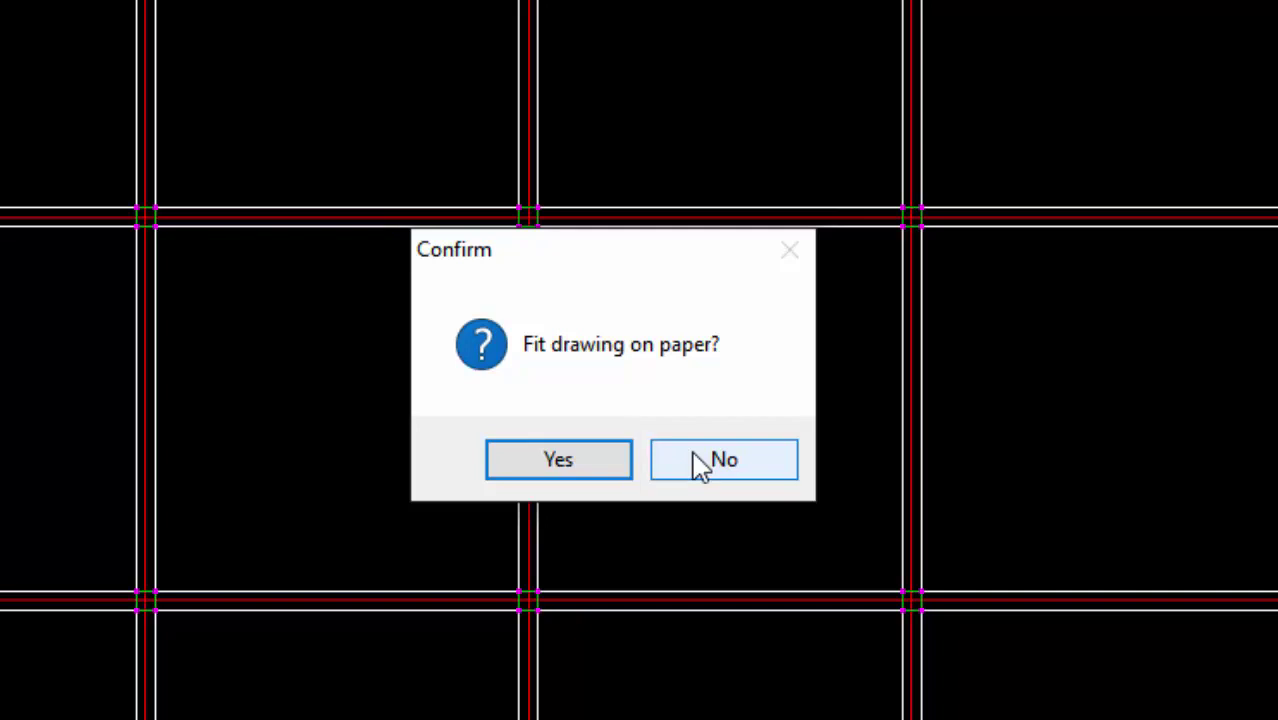
Fit the column grid drawing on a landscape 1 : A1 sheet, zoom out, and close PADDS without saving
click(694, 458)
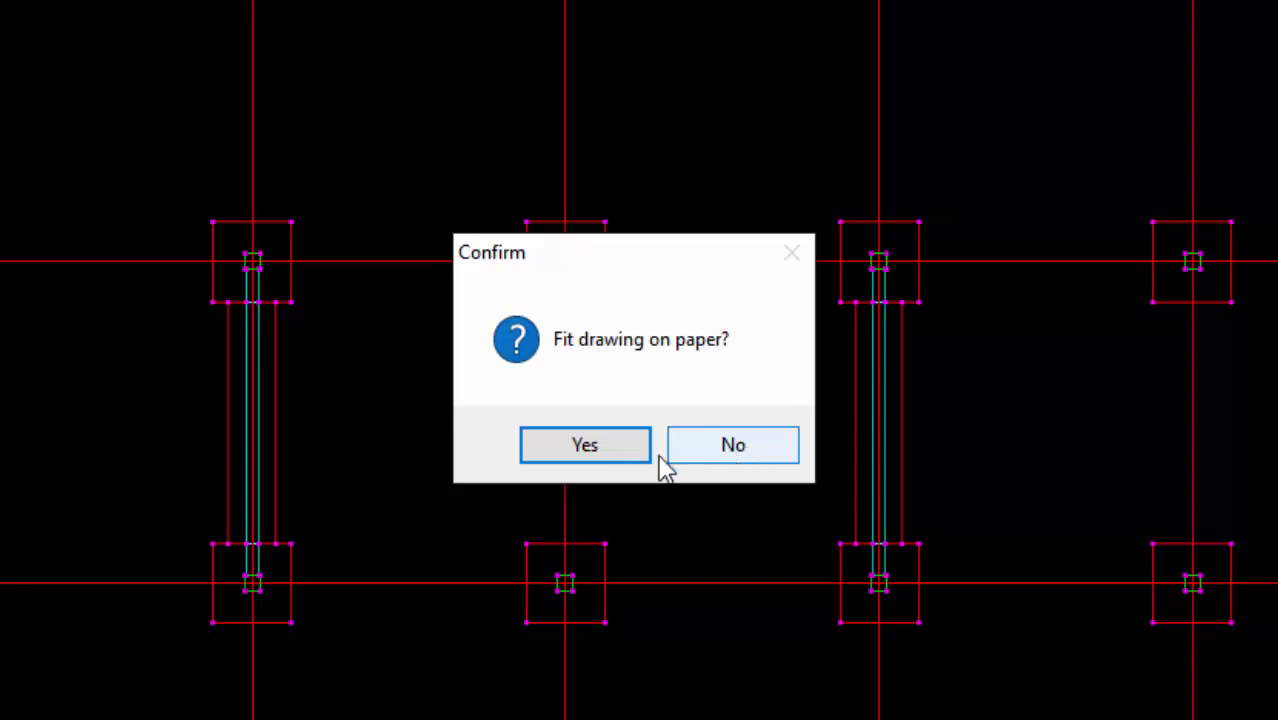
click(562, 460)
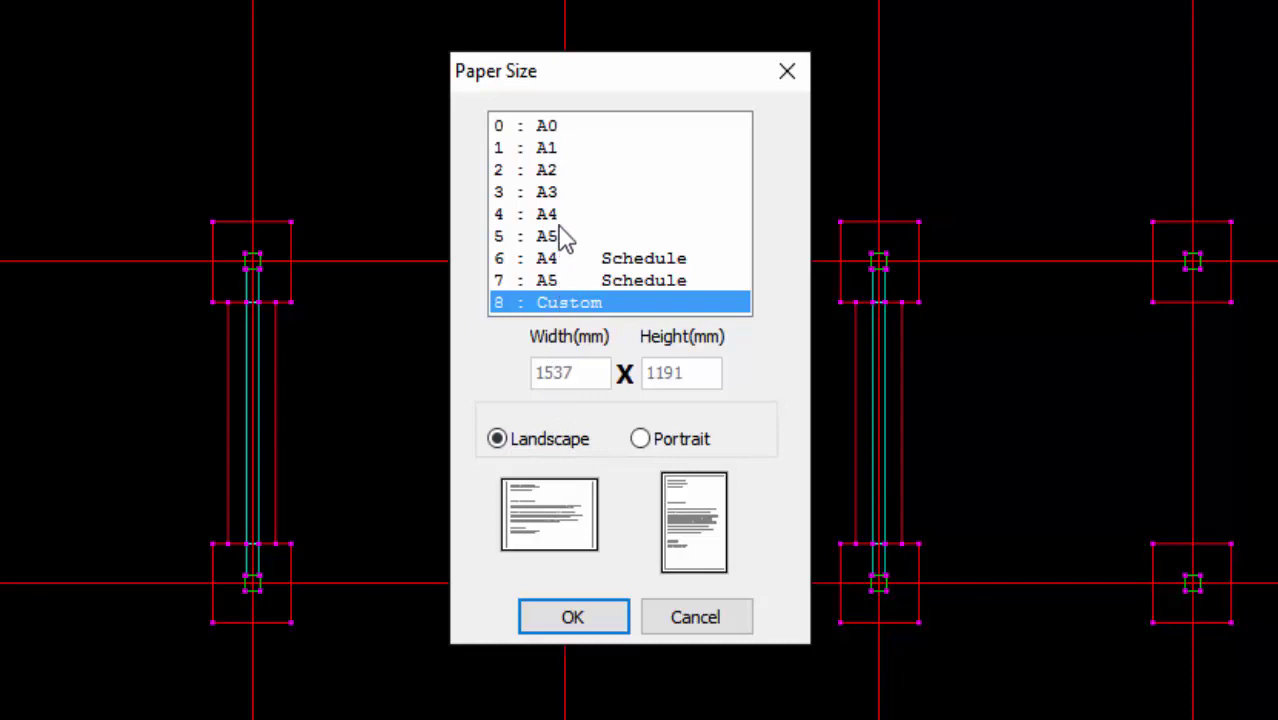
click(561, 150)
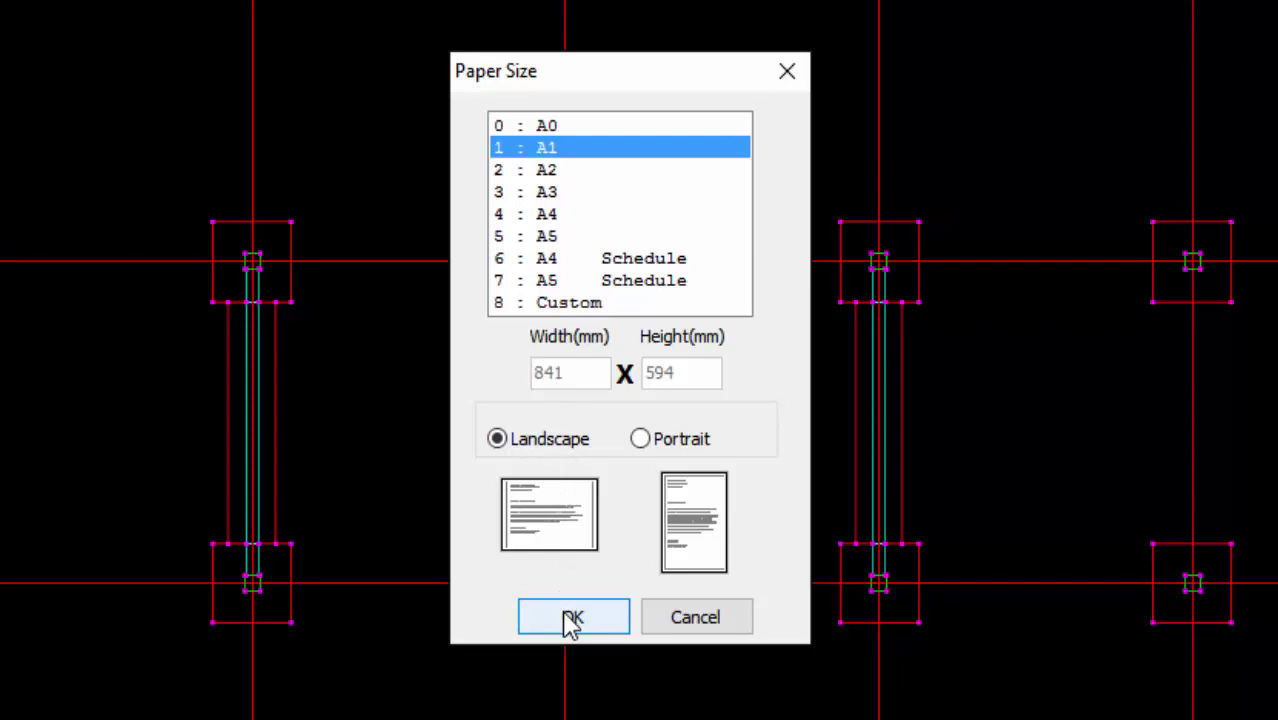
click(572, 618)
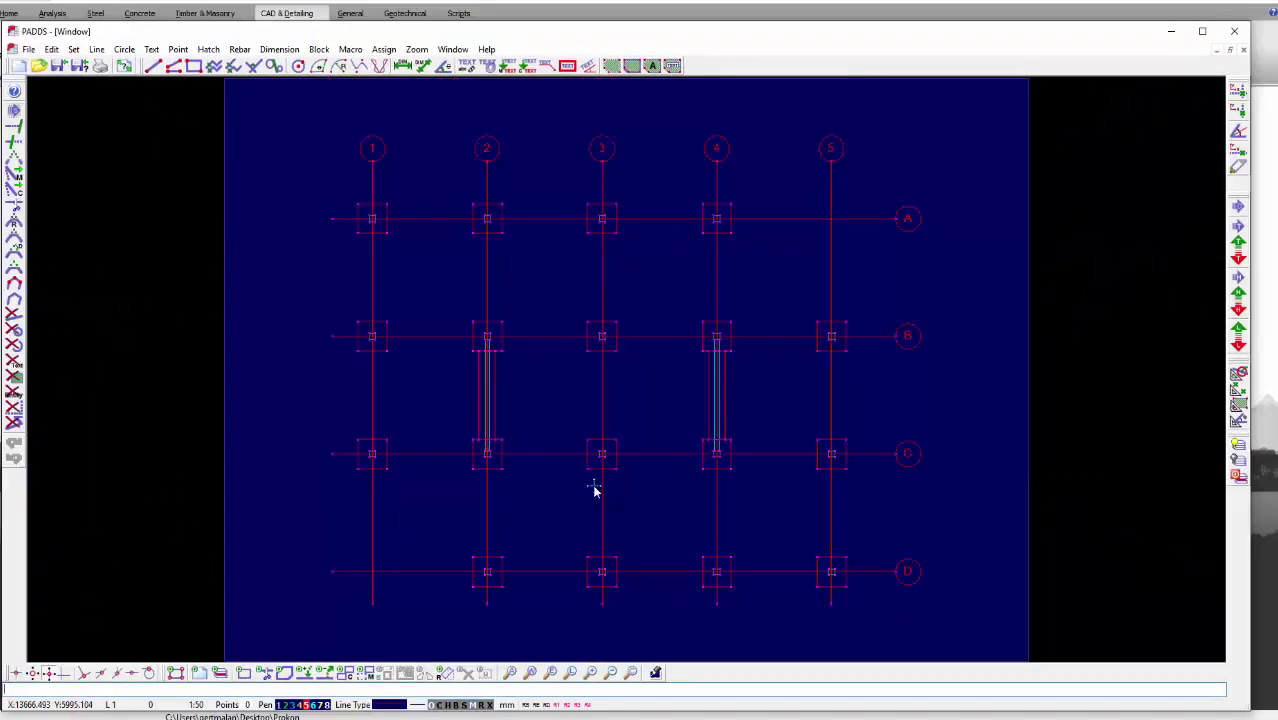
scroll(594, 490, down, 2)
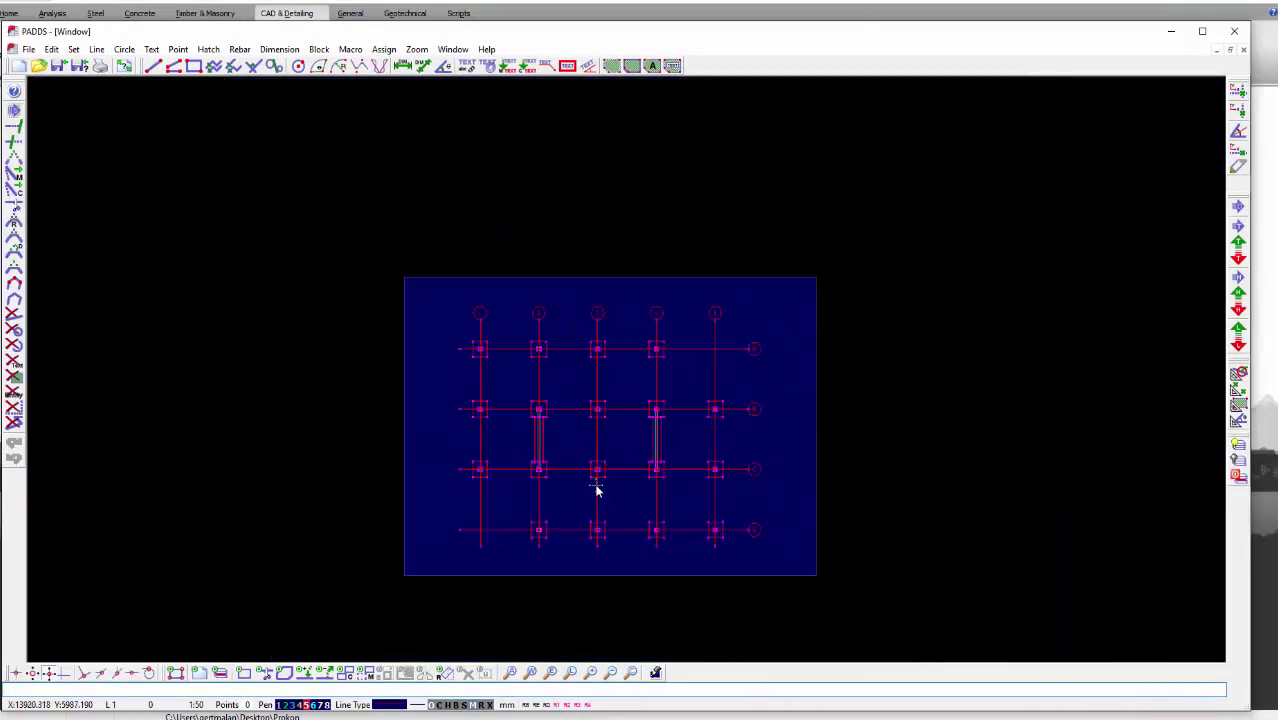
click(1233, 32)
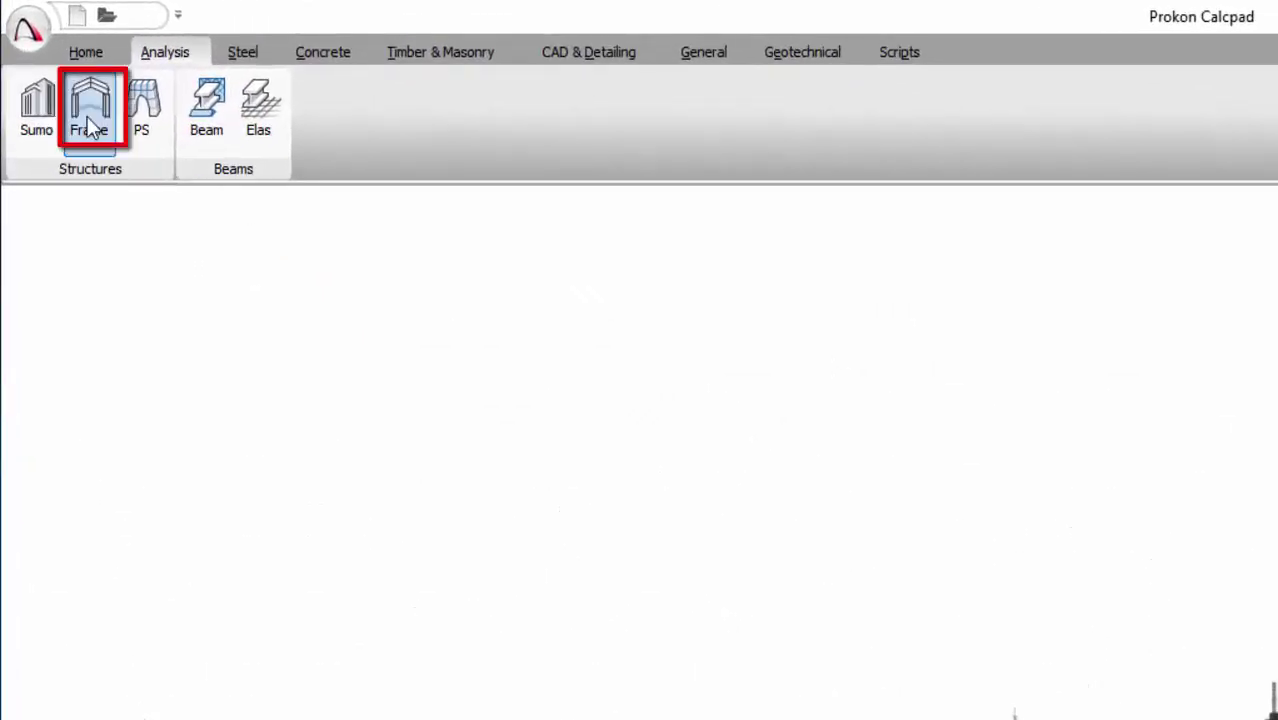
Start Frame from Calcpad's Analysis programs and switch to the Modeller tab
click(47, 57)
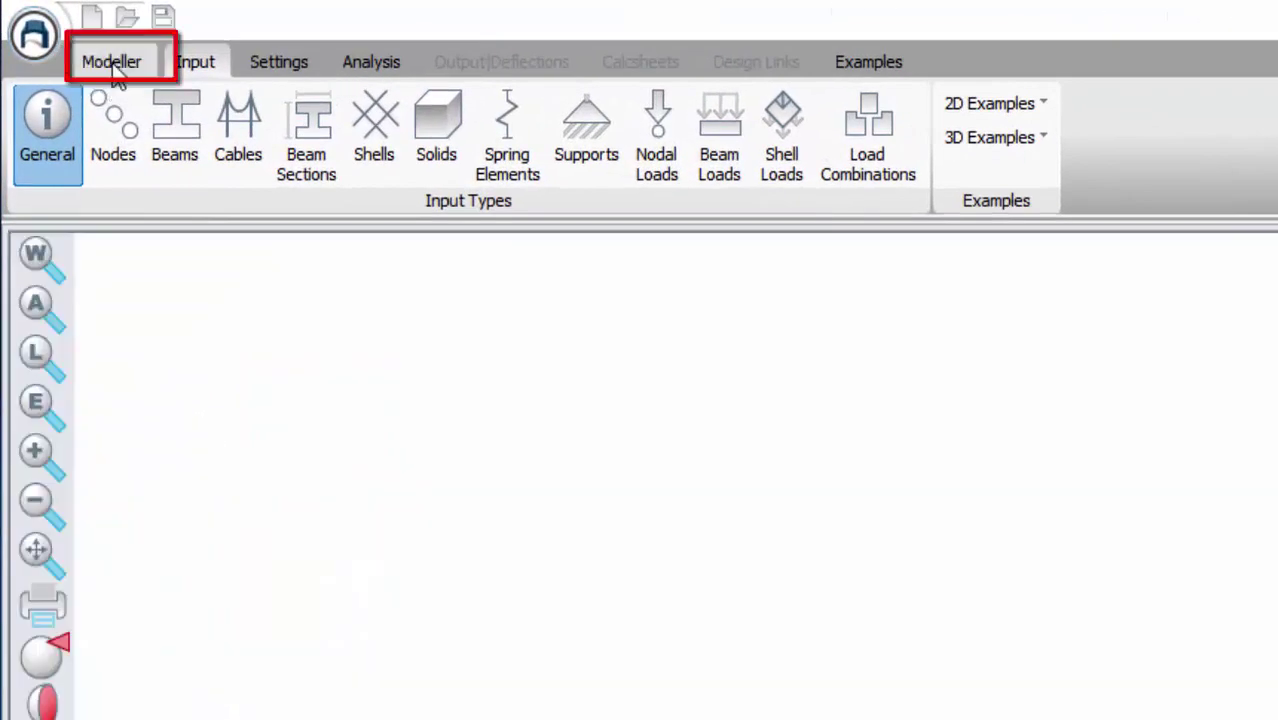
click(112, 63)
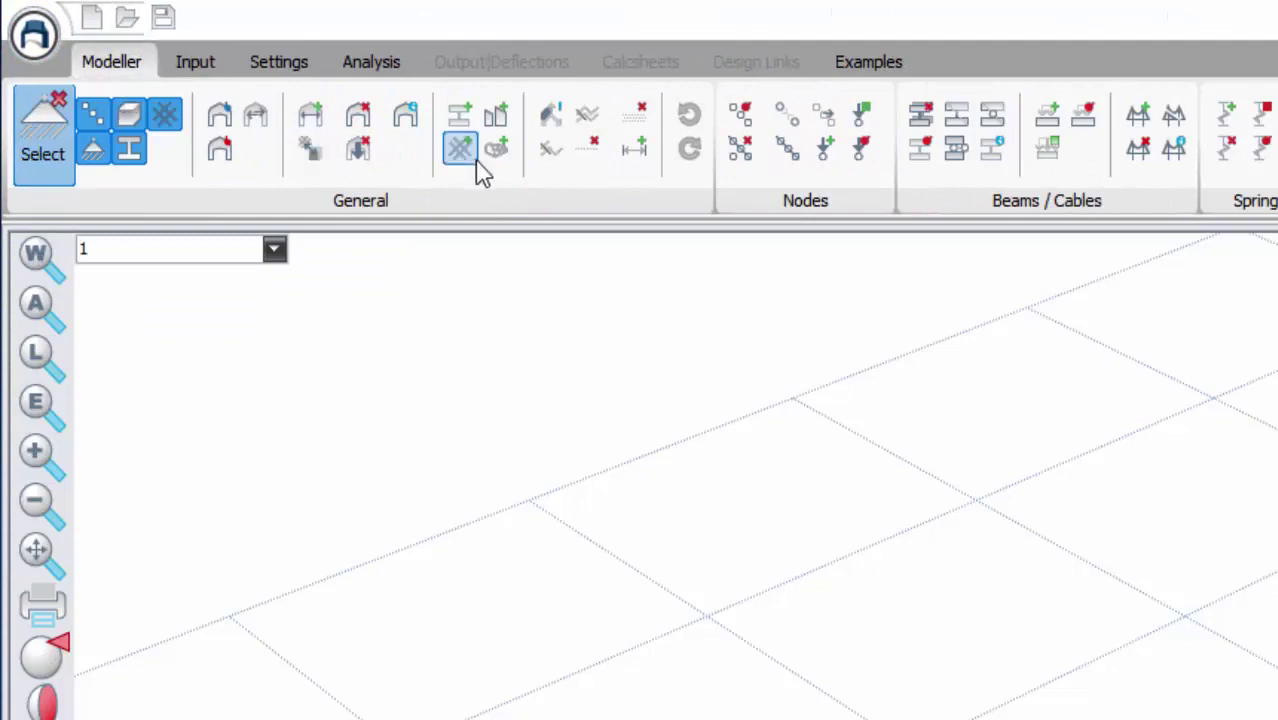
Load Floorplan 1 as a 3D Dxf drawing file on the Y-axis work plane and apply it
click(552, 117)
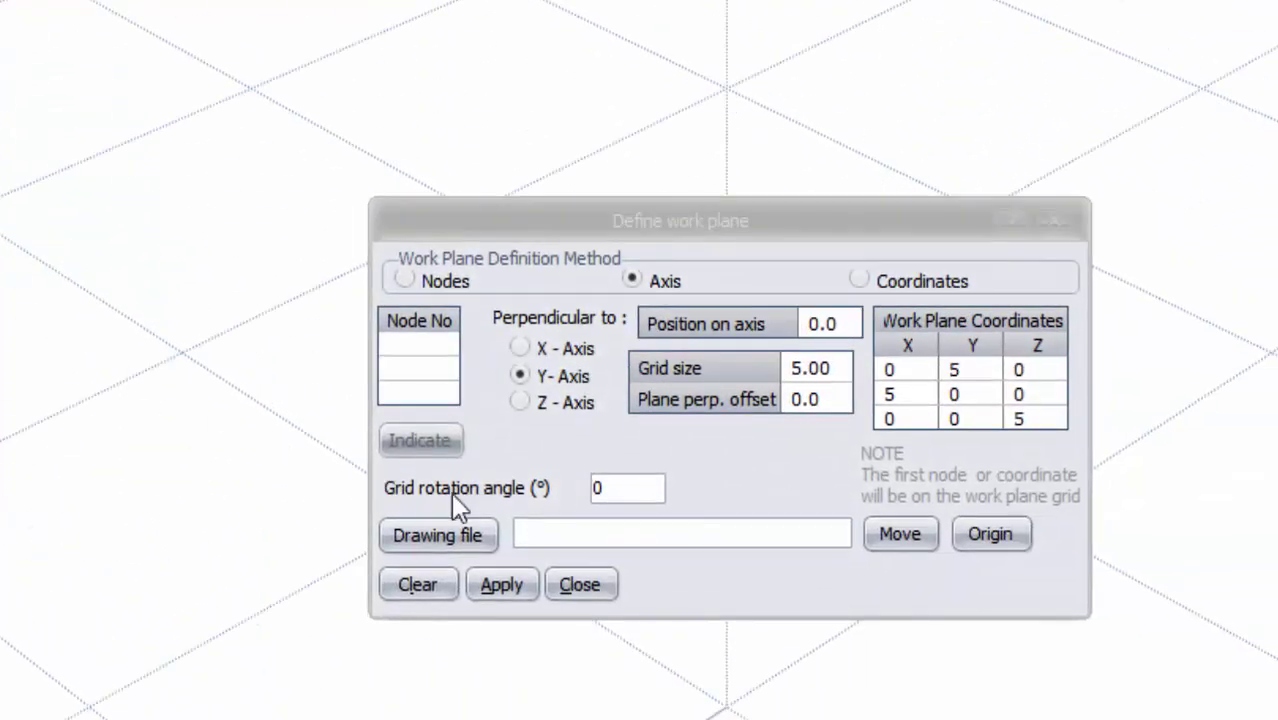
click(462, 535)
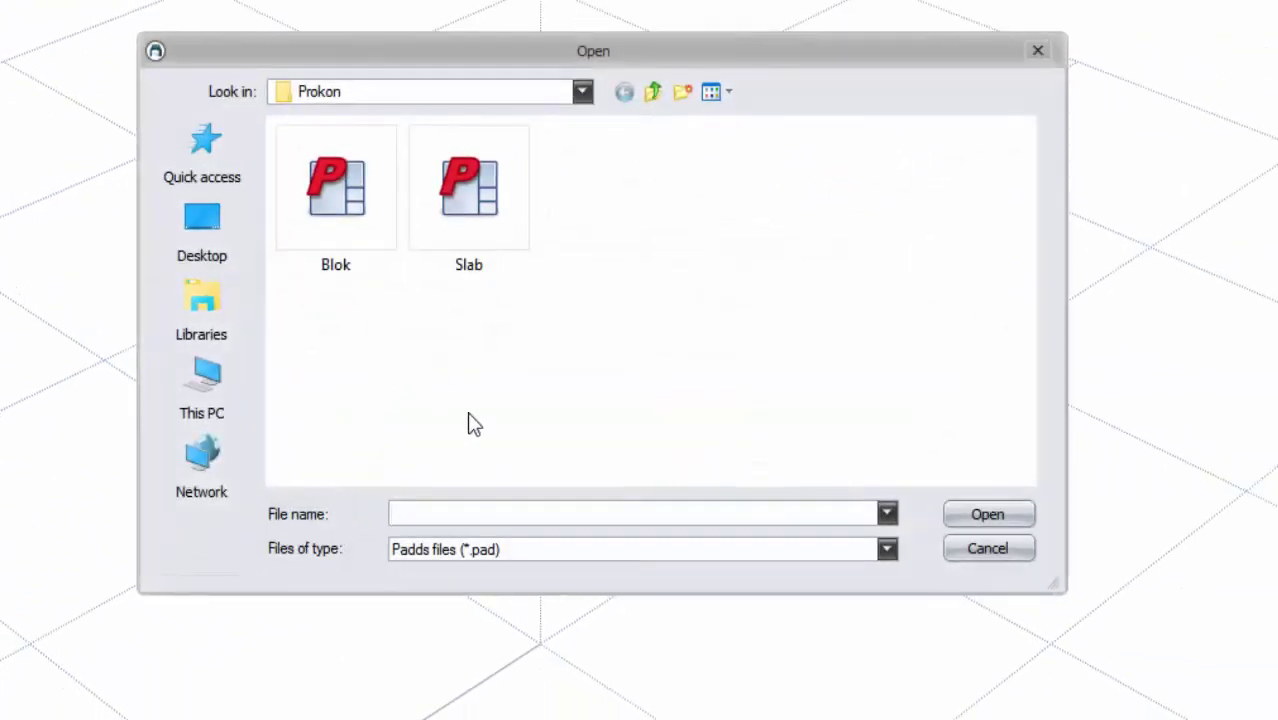
click(476, 553)
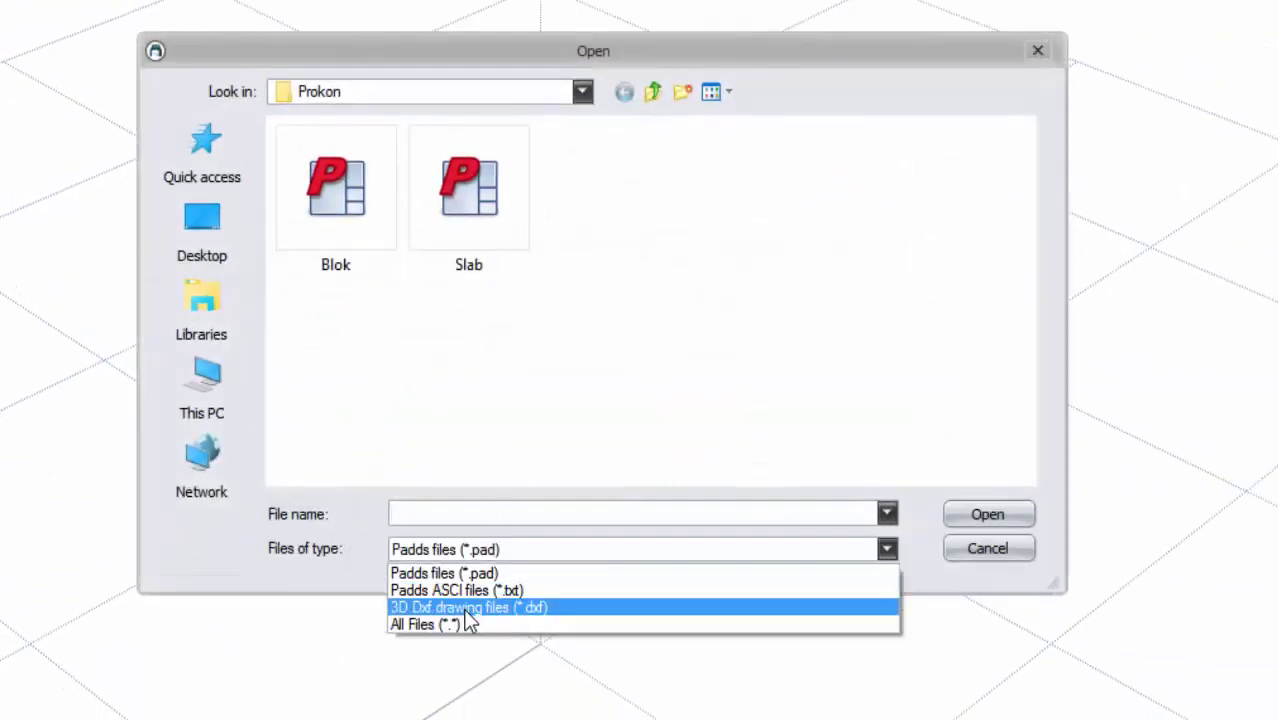
click(465, 608)
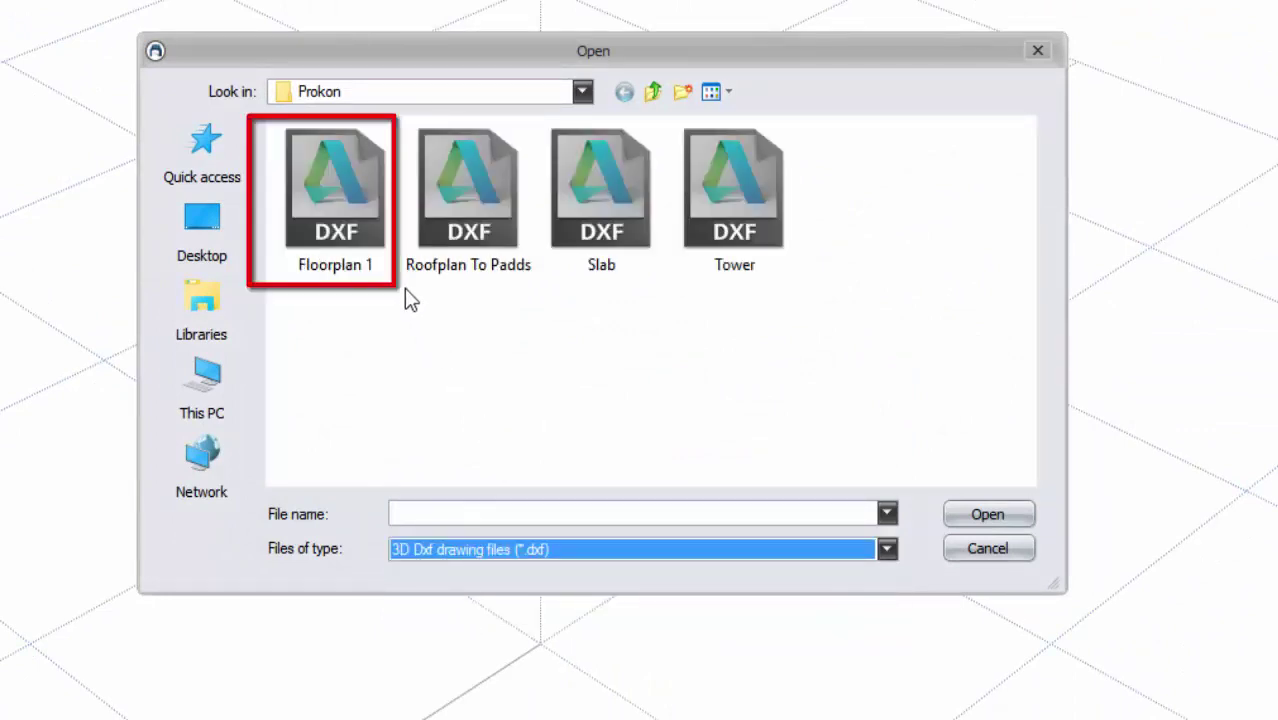
click(377, 267)
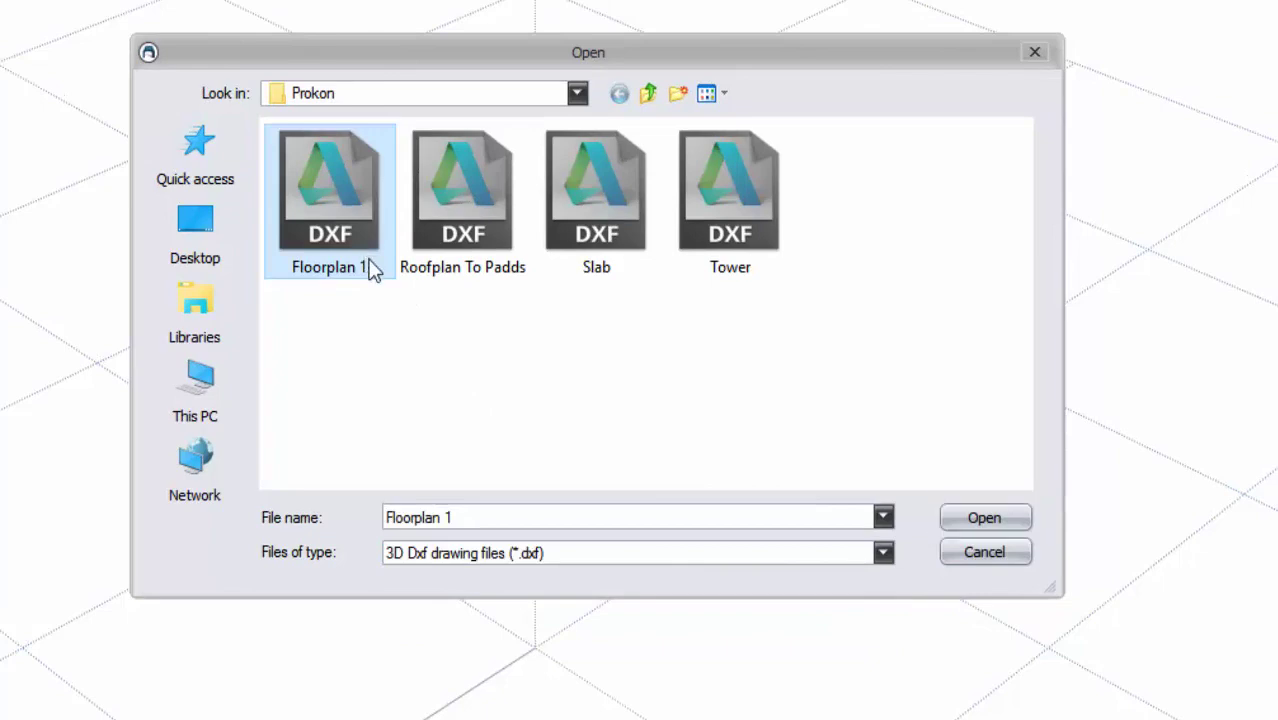
click(951, 523)
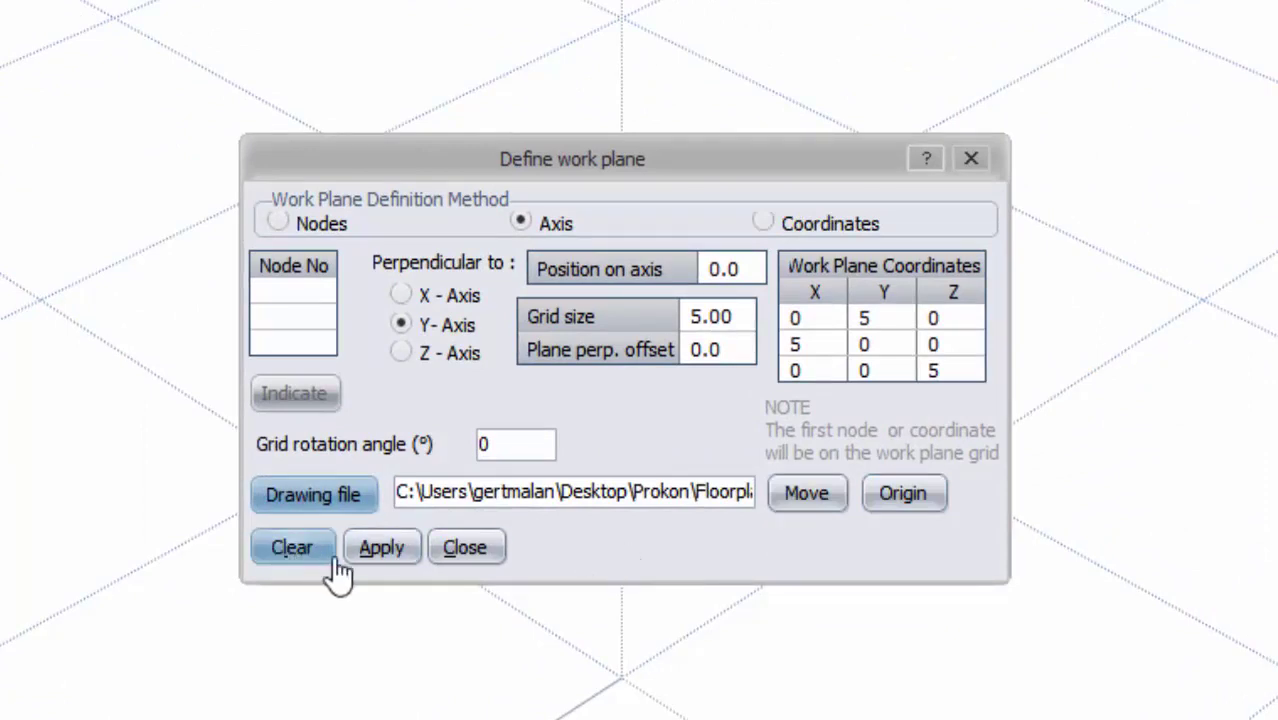
click(366, 553)
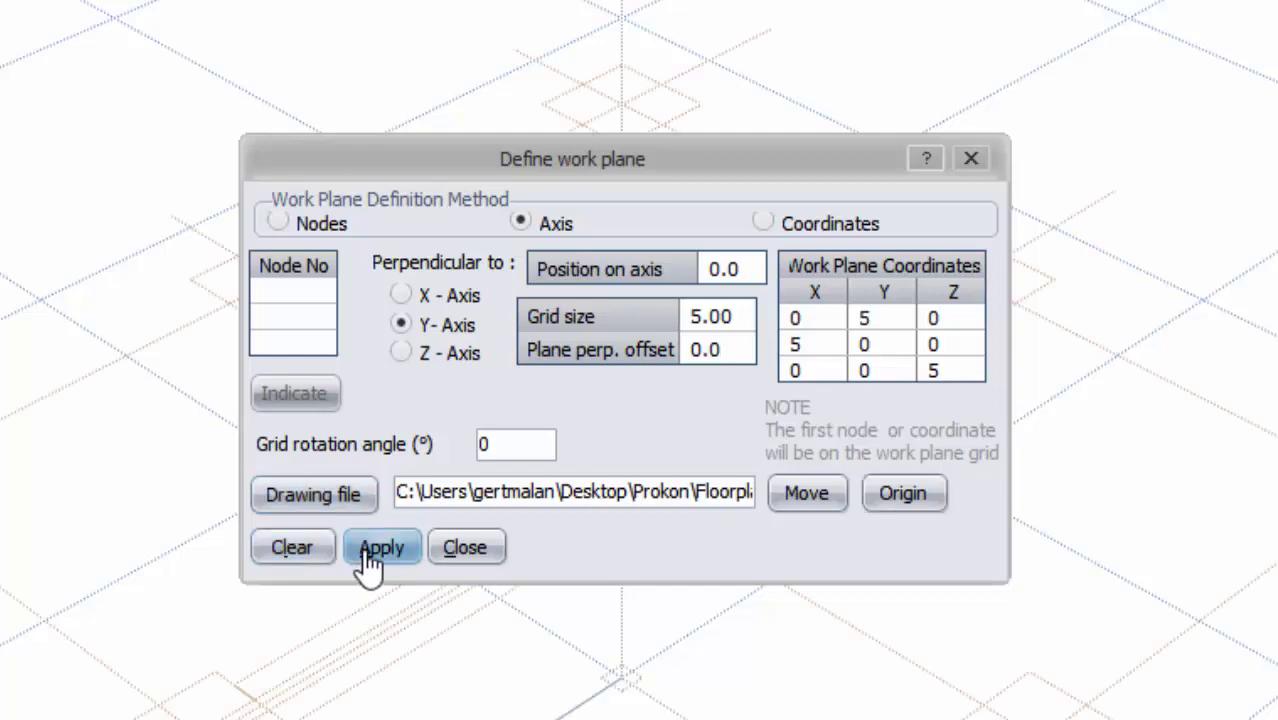
Draw connected beams over the floor plan through nodes 1, 2, 3 and 4, then stop drawing
click(466, 550)
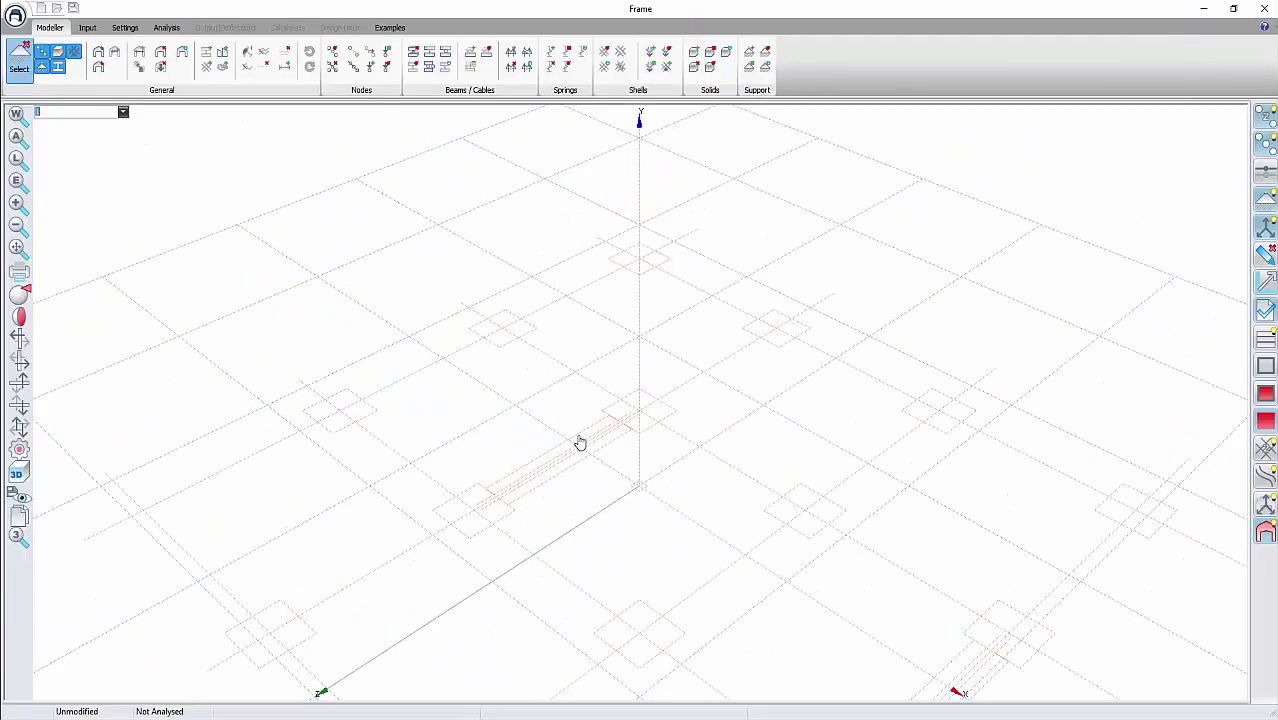
middle_drag(633, 470, 404, 340)
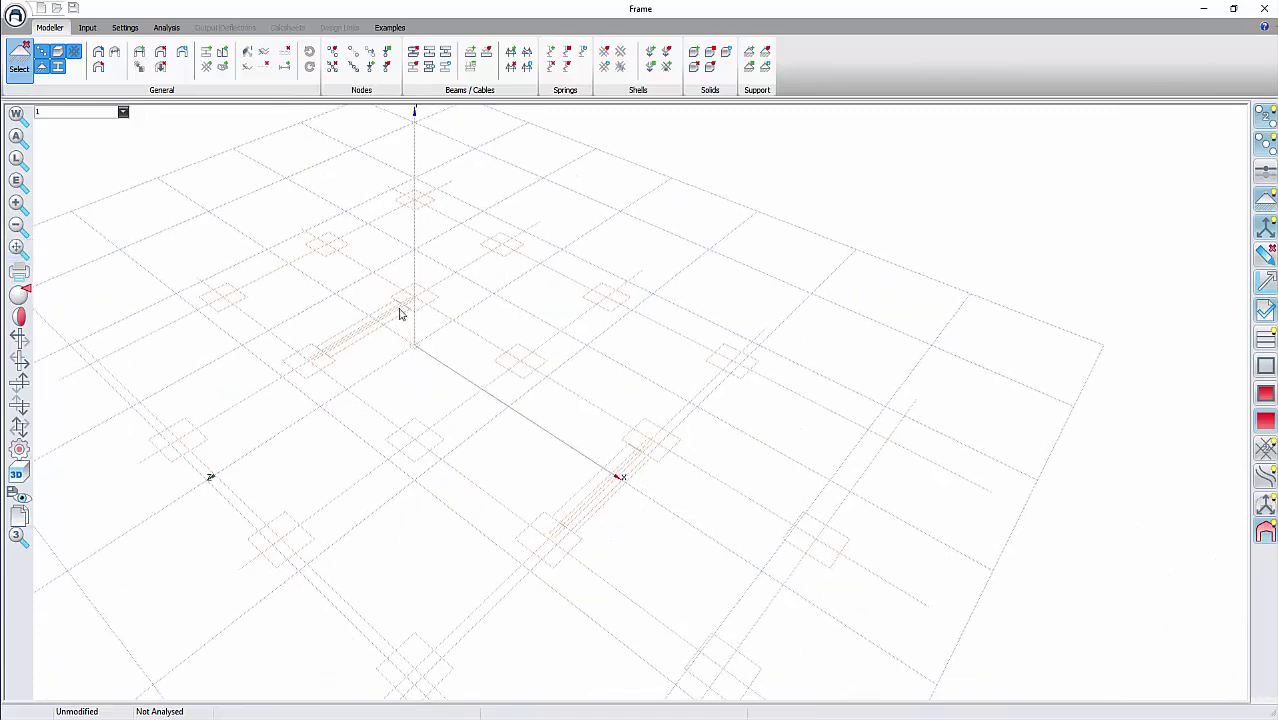
click(208, 54)
scroll(484, 310, up, 2)
scroll(484, 310, up, 1)
click(376, 294)
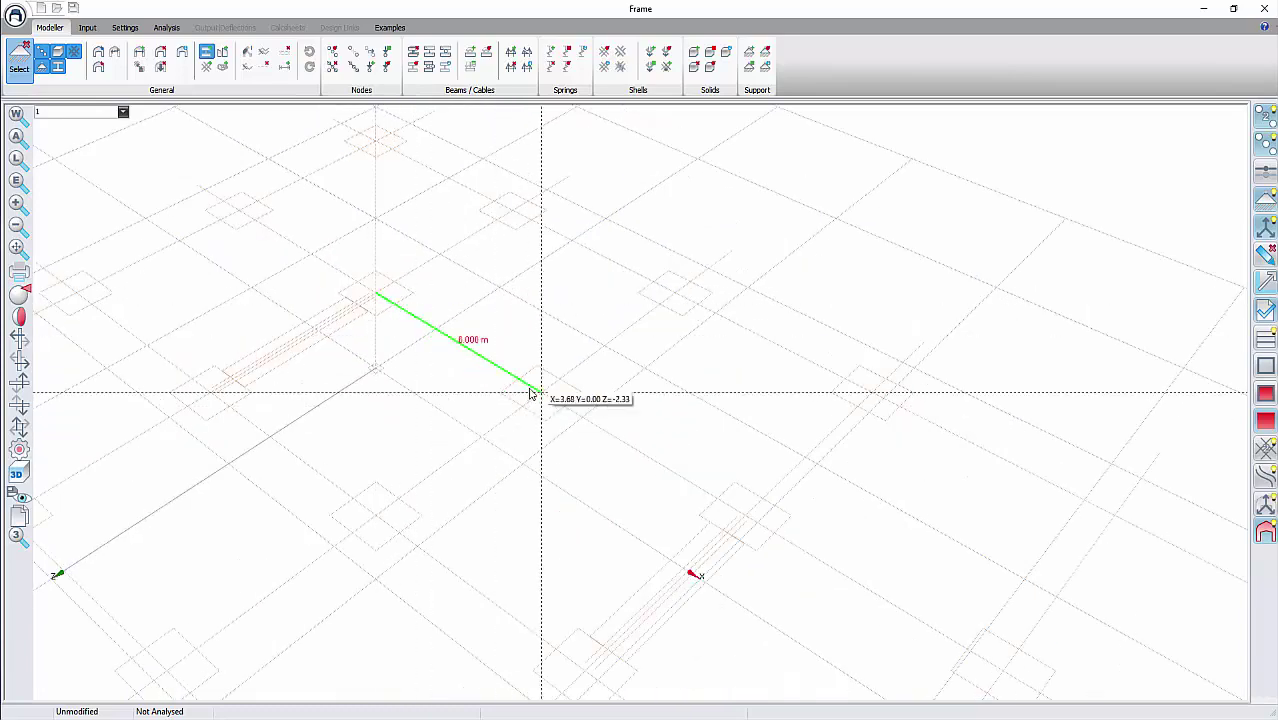
click(533, 390)
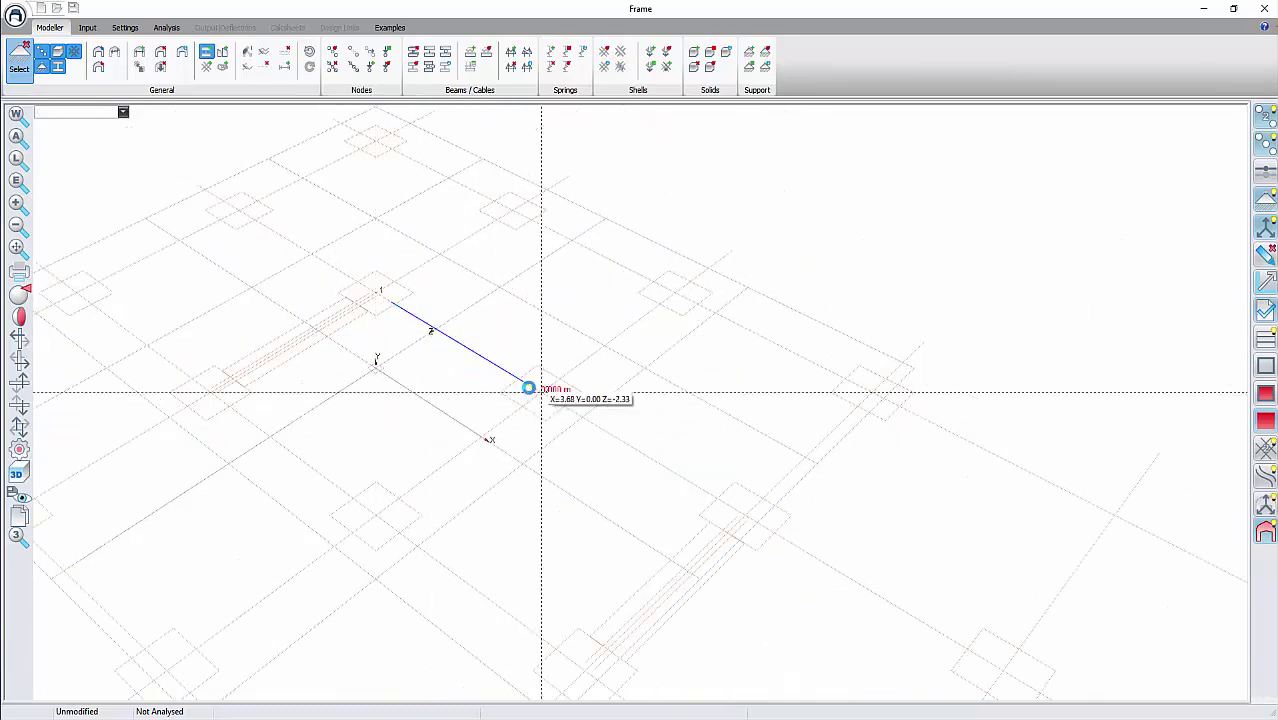
click(376, 514)
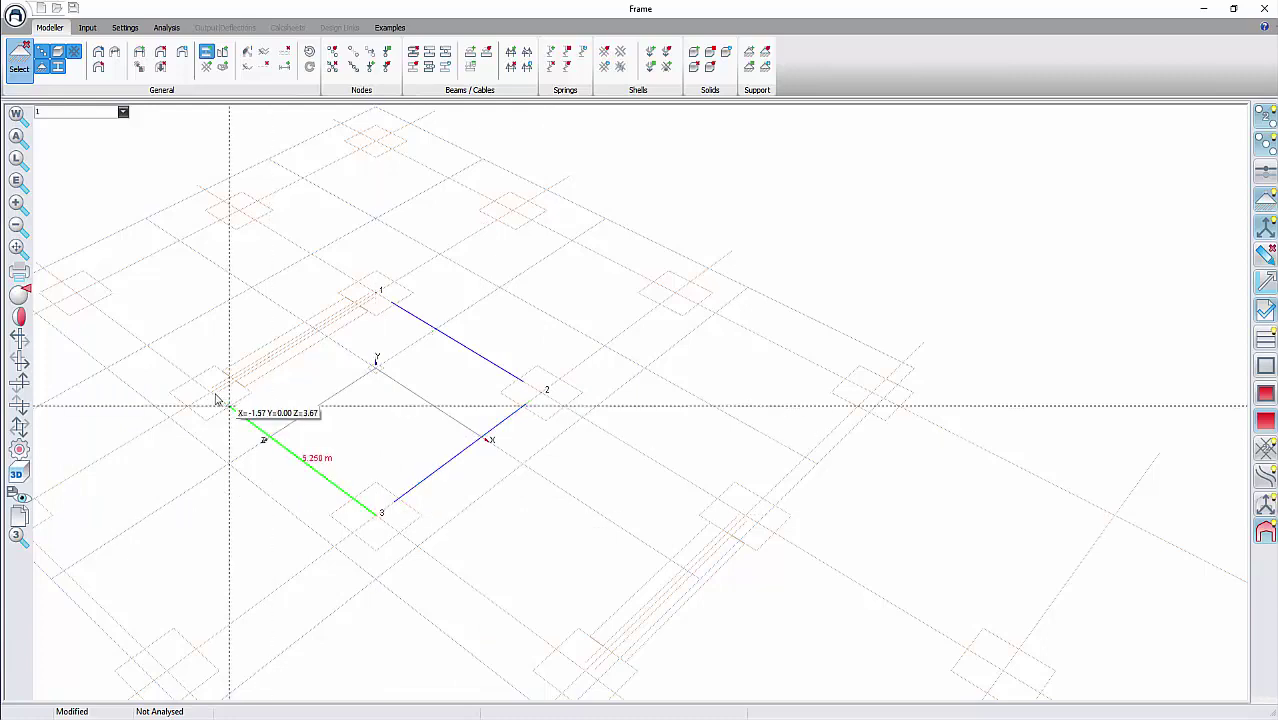
click(212, 393)
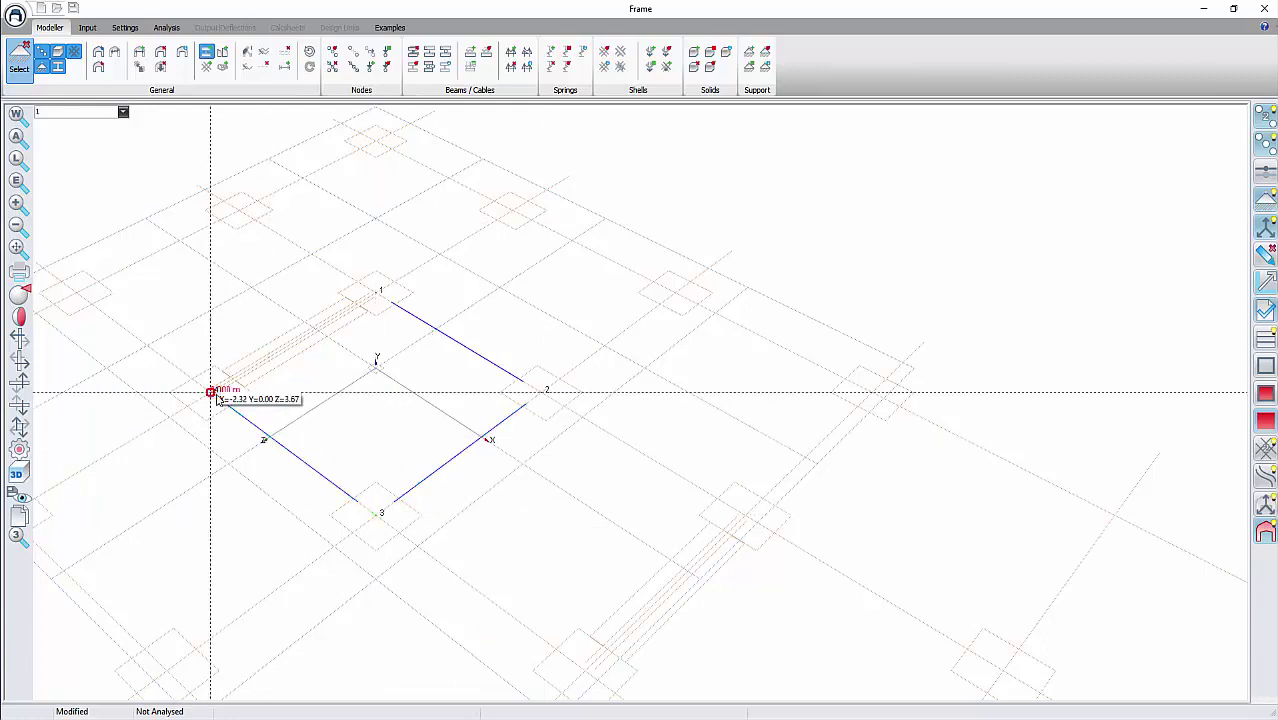
key(Escape)
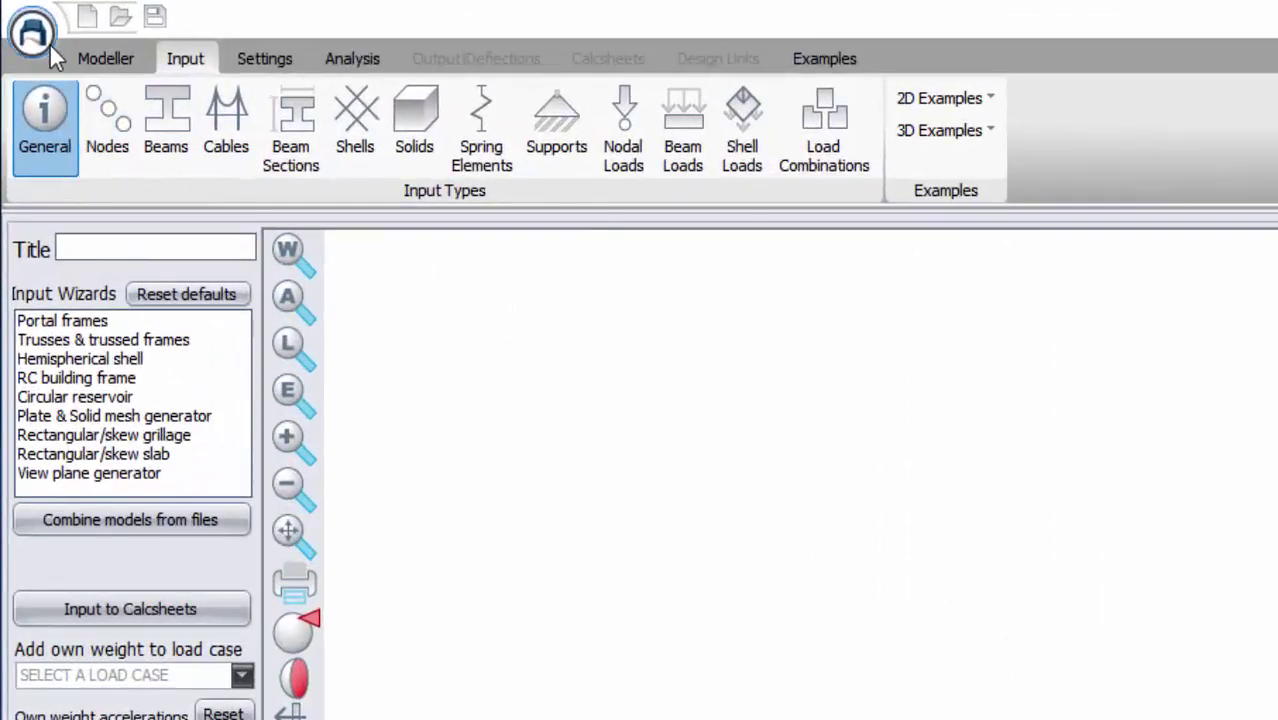
Import the Tower file as Dwg/Dxf, agreeing to interchange Z and Y values
click(22, 22)
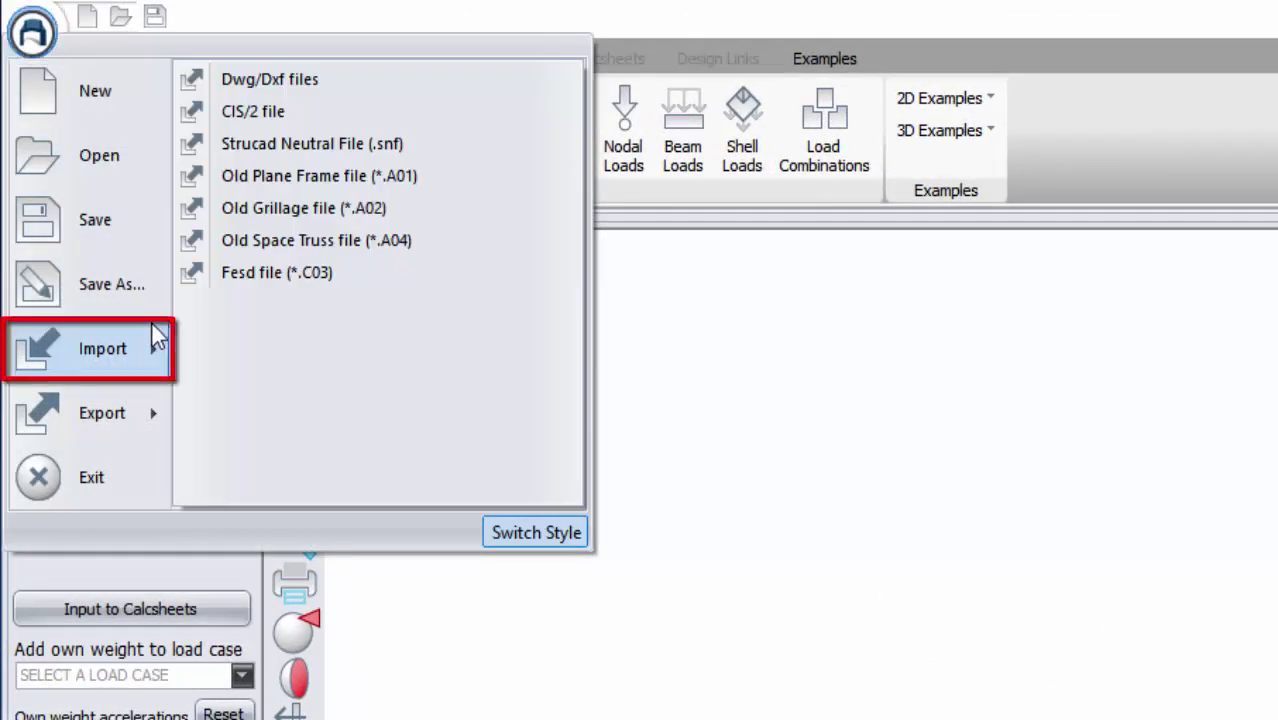
click(300, 78)
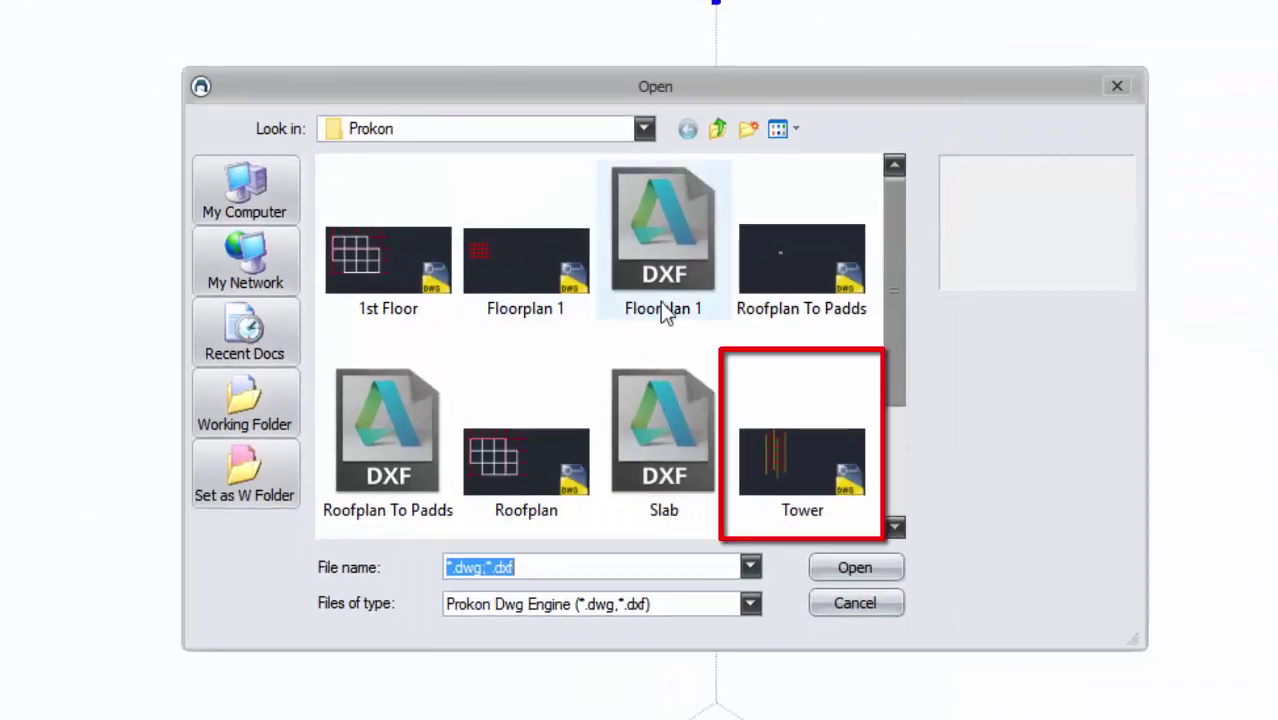
click(824, 476)
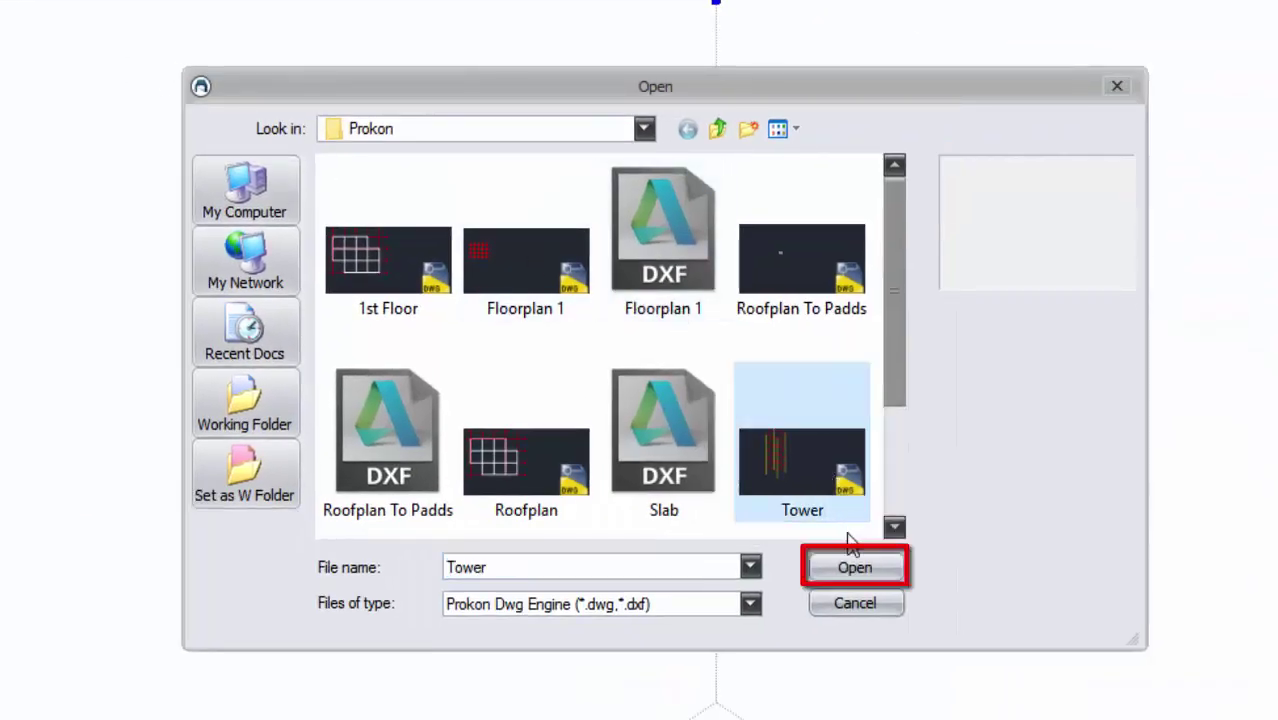
click(852, 566)
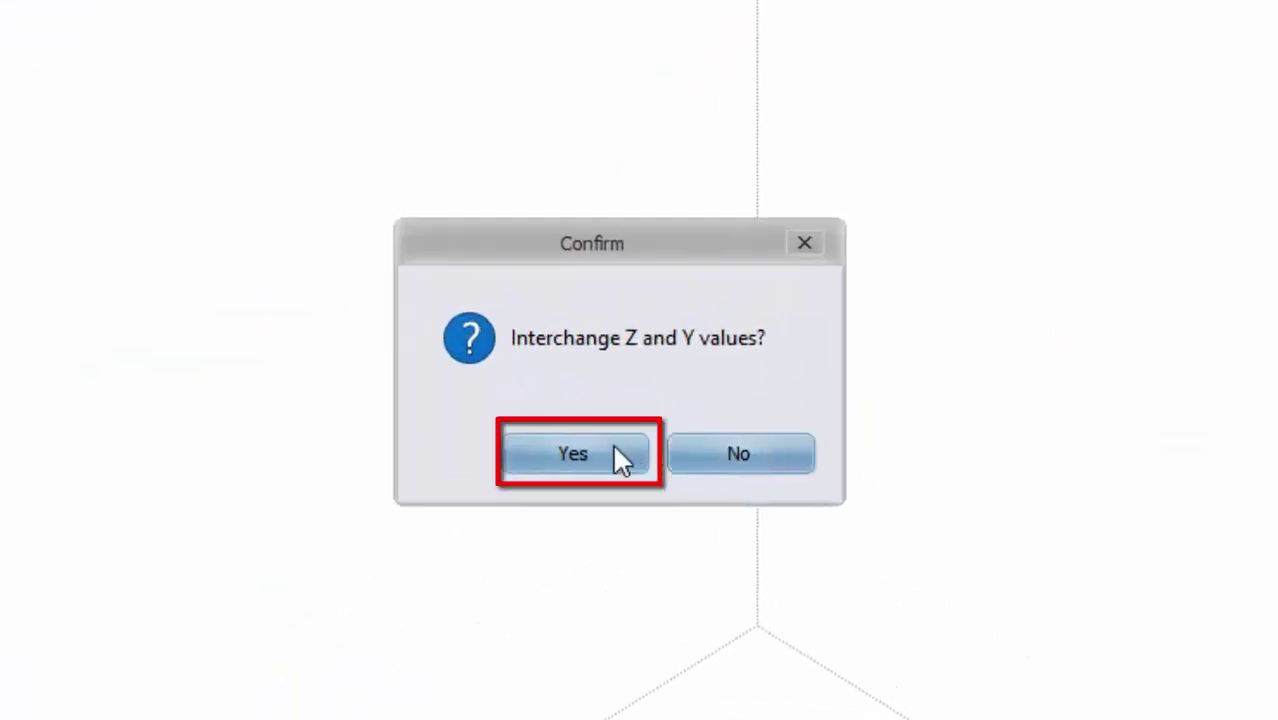
click(580, 446)
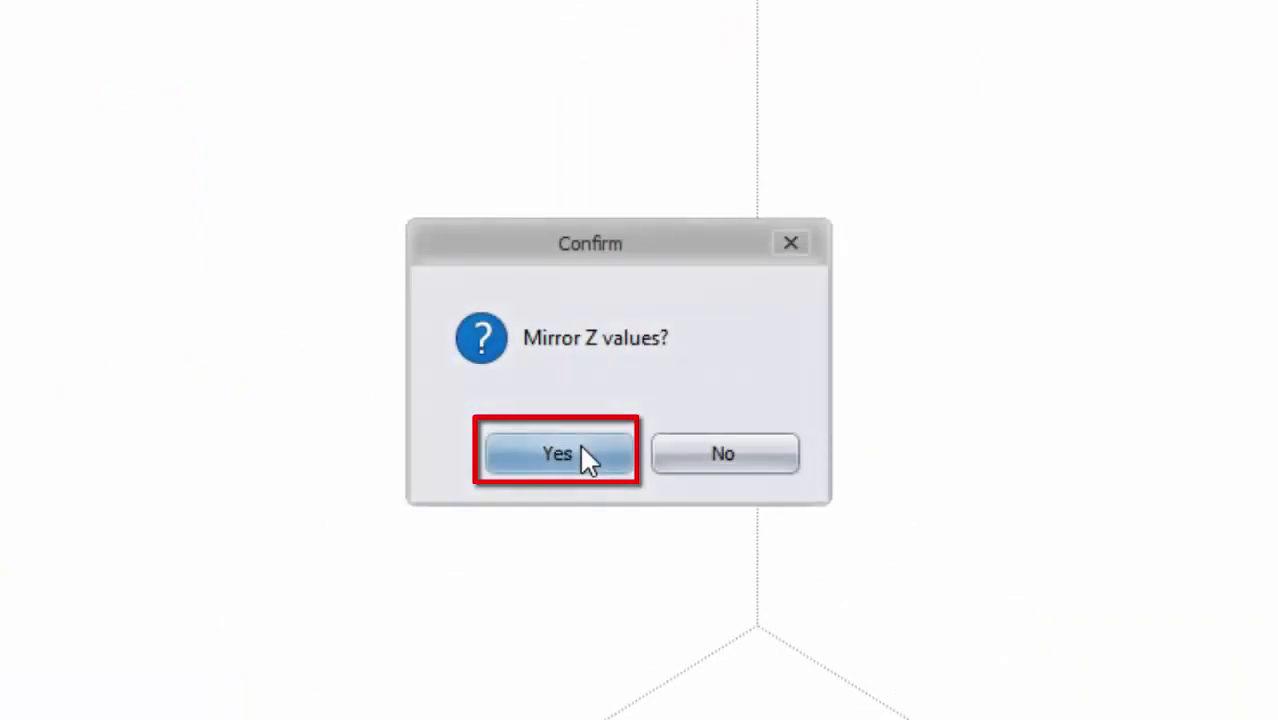
Confirm mirroring the Z values to finish importing the Tower frame
click(581, 448)
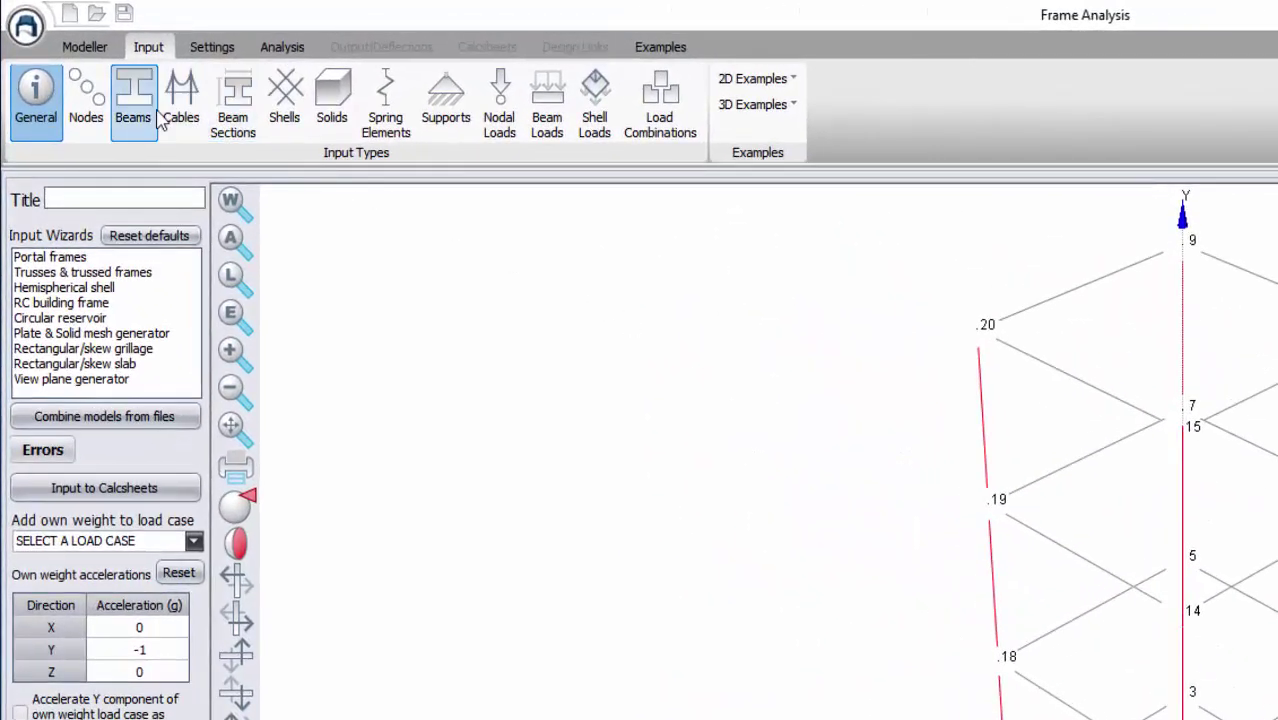
Assign IPE 100 to beam section 1 and the 152x152x23 H-section to section 2
click(226, 125)
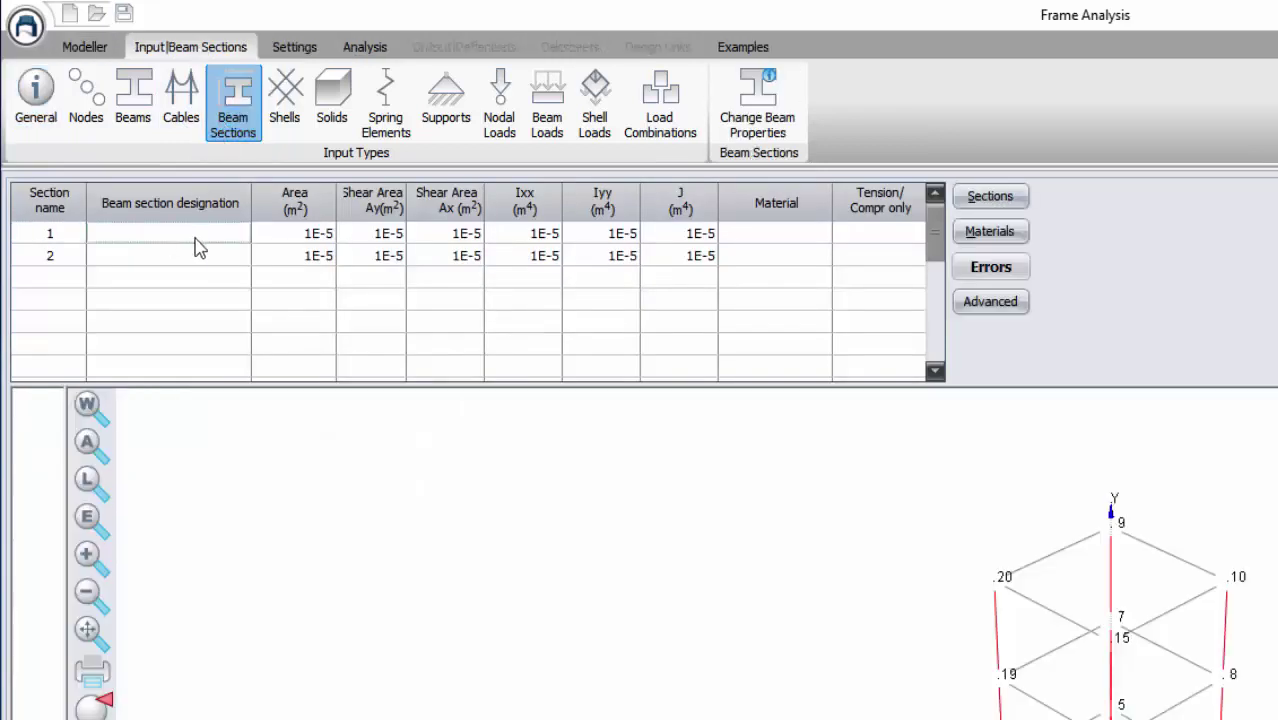
click(990, 200)
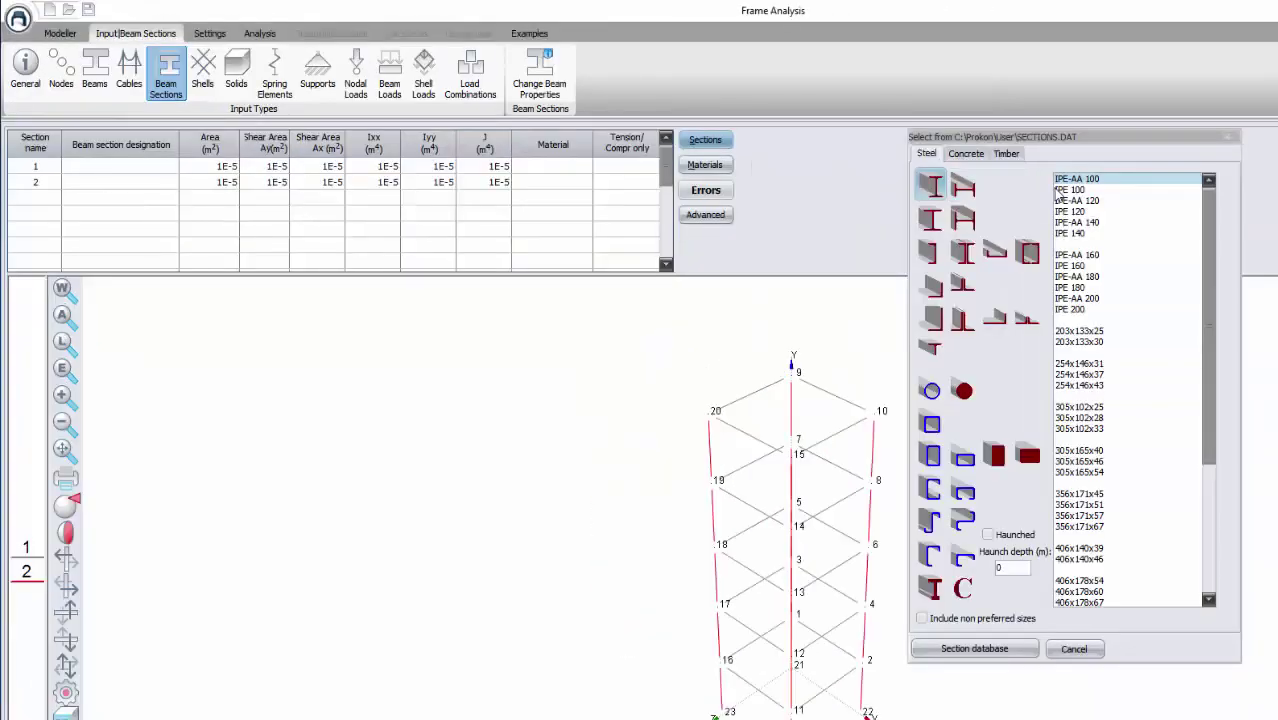
double_click(875, 158)
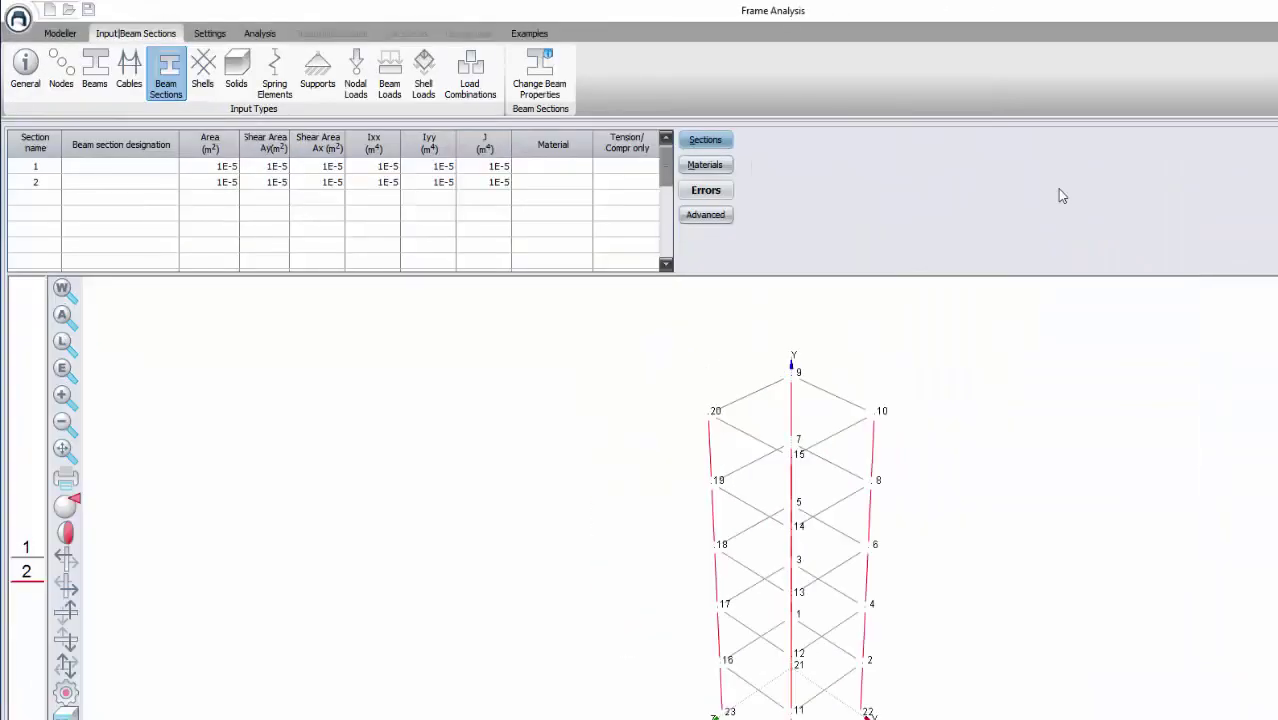
click(137, 182)
click(723, 145)
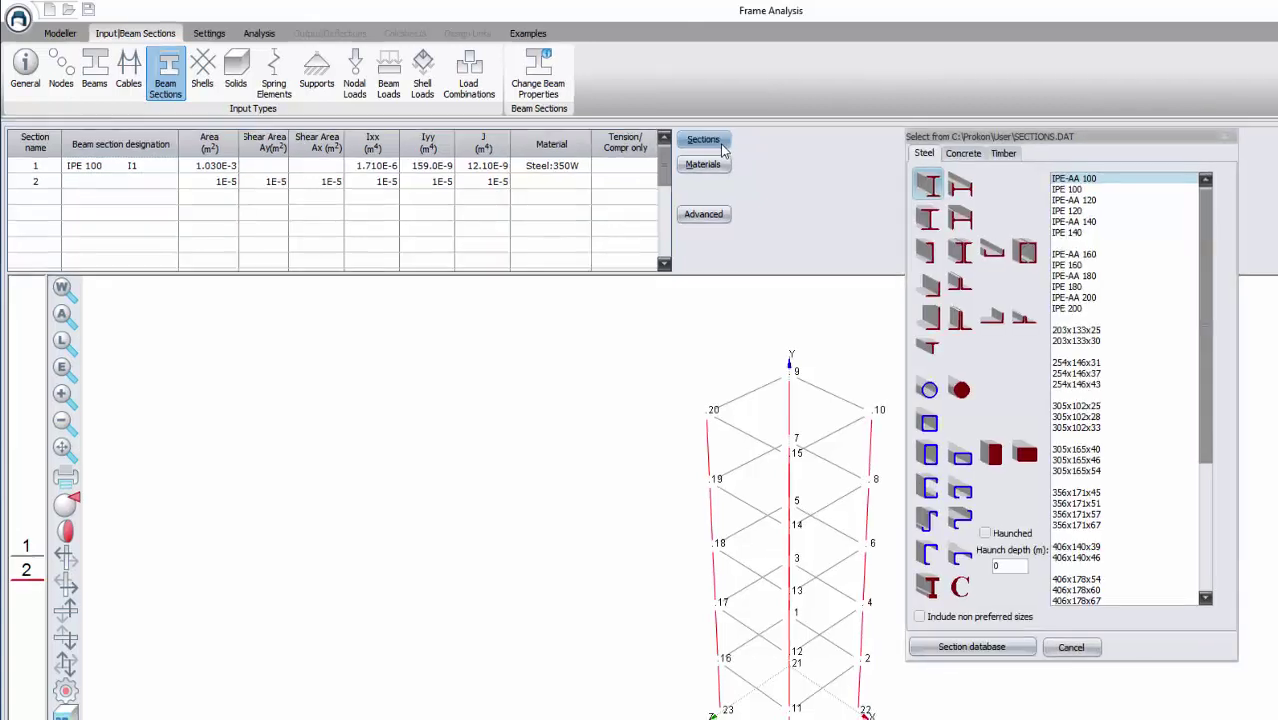
click(961, 220)
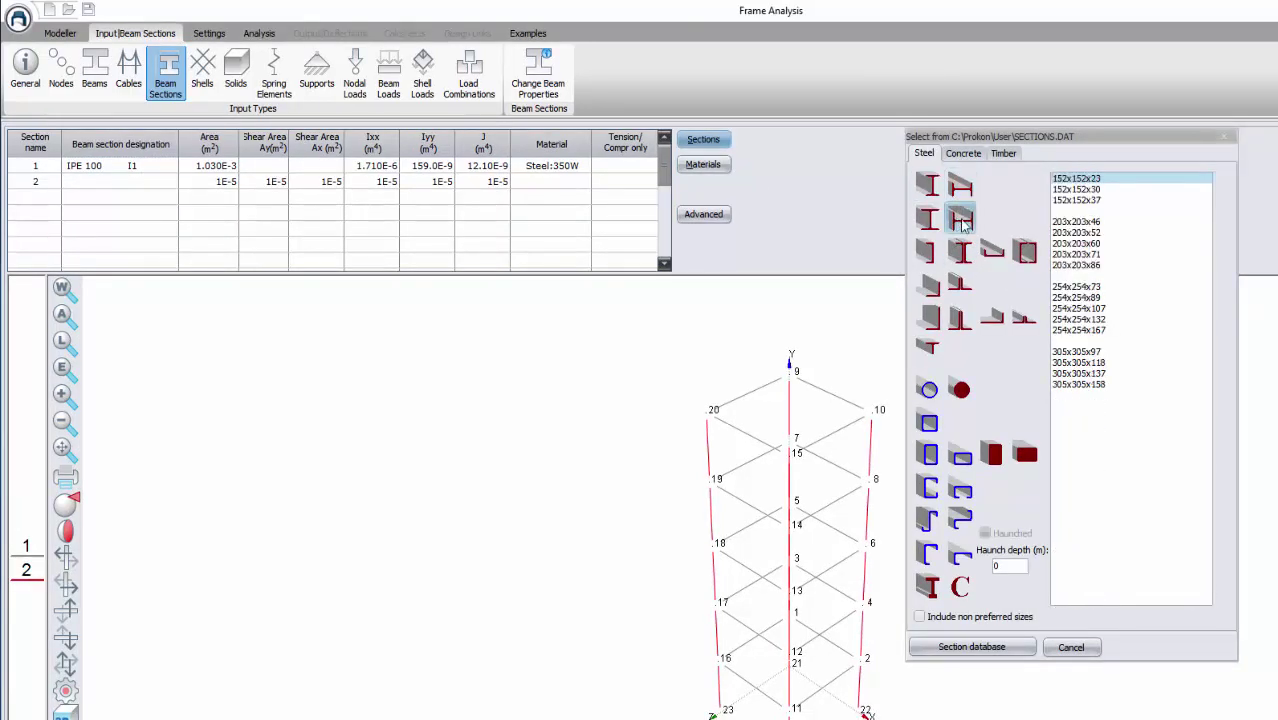
double_click(1077, 179)
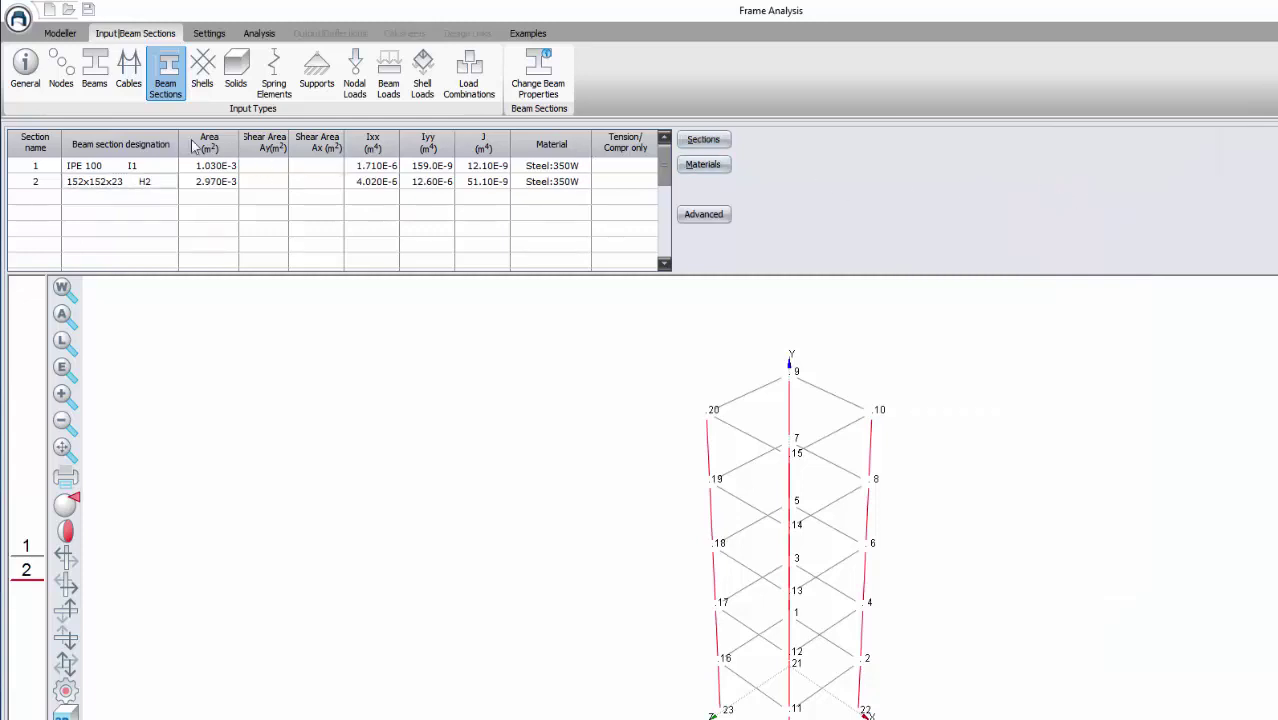
click(176, 84)
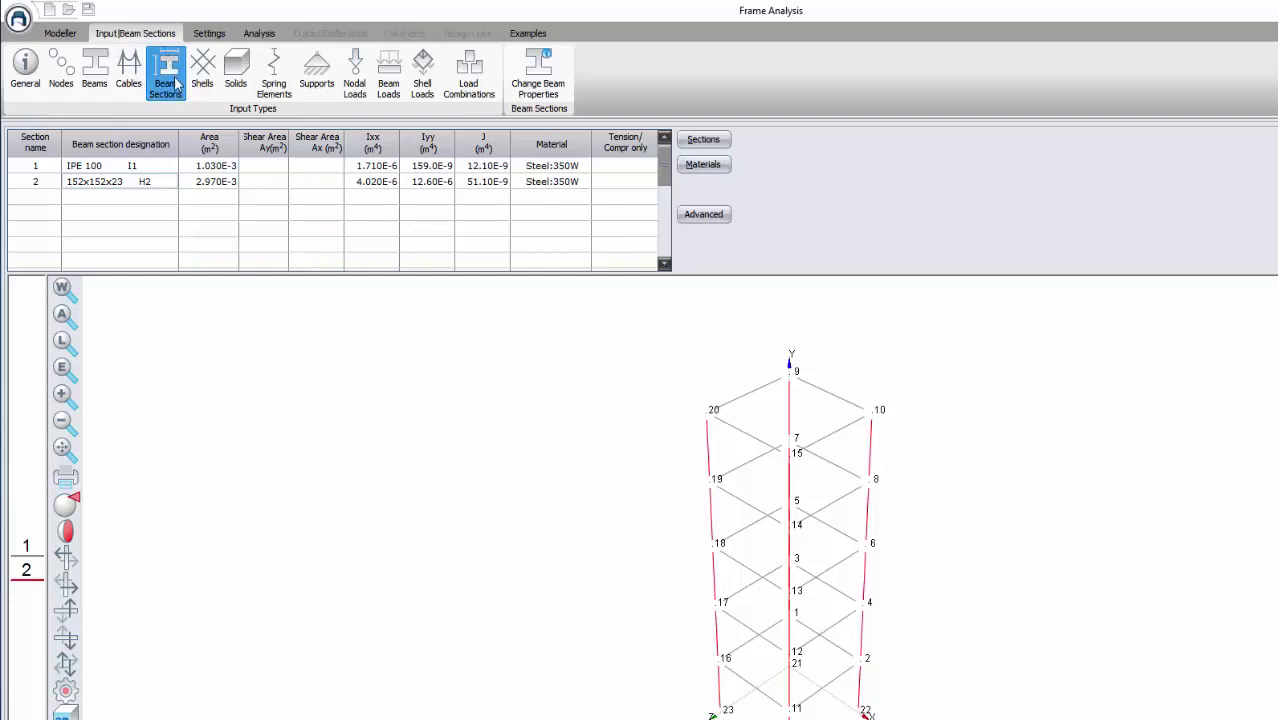
Render the tower as a solid 3D frame, orbit it to a new angle, and close Frame Analysis
click(95, 72)
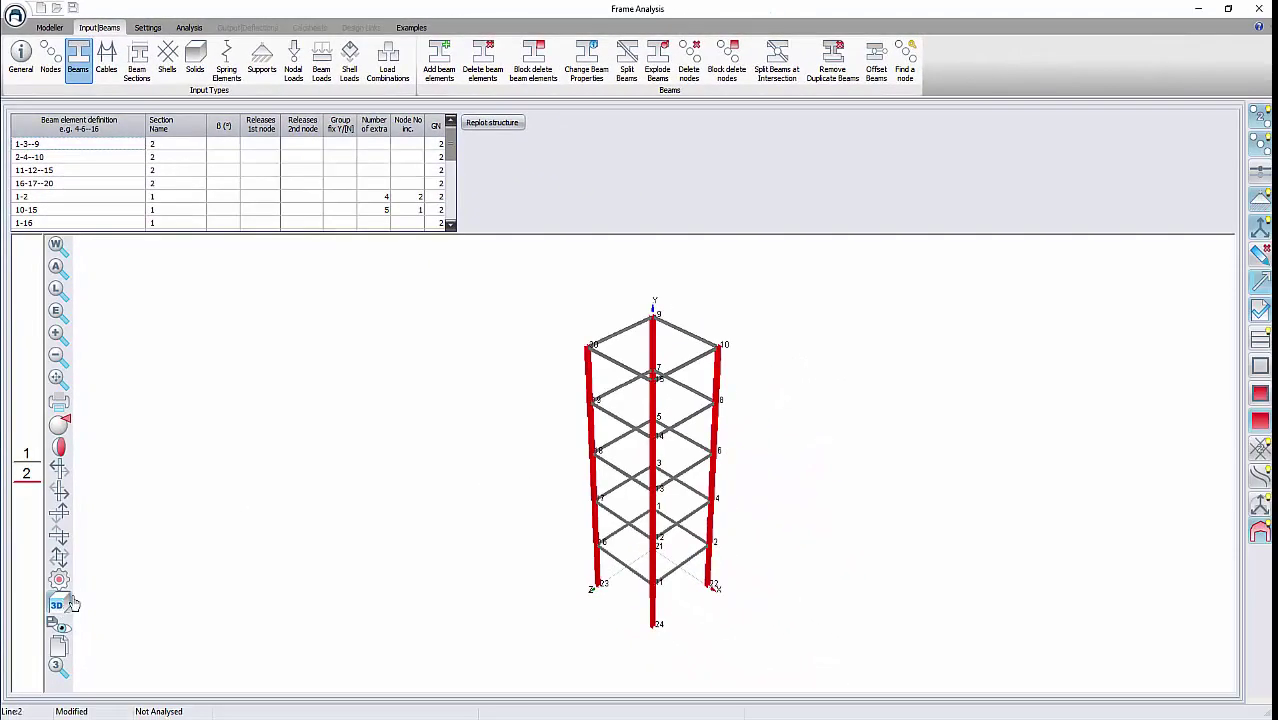
scroll(617, 443, up, 5)
scroll(614, 443, up, 2)
scroll(606, 428, down, 6)
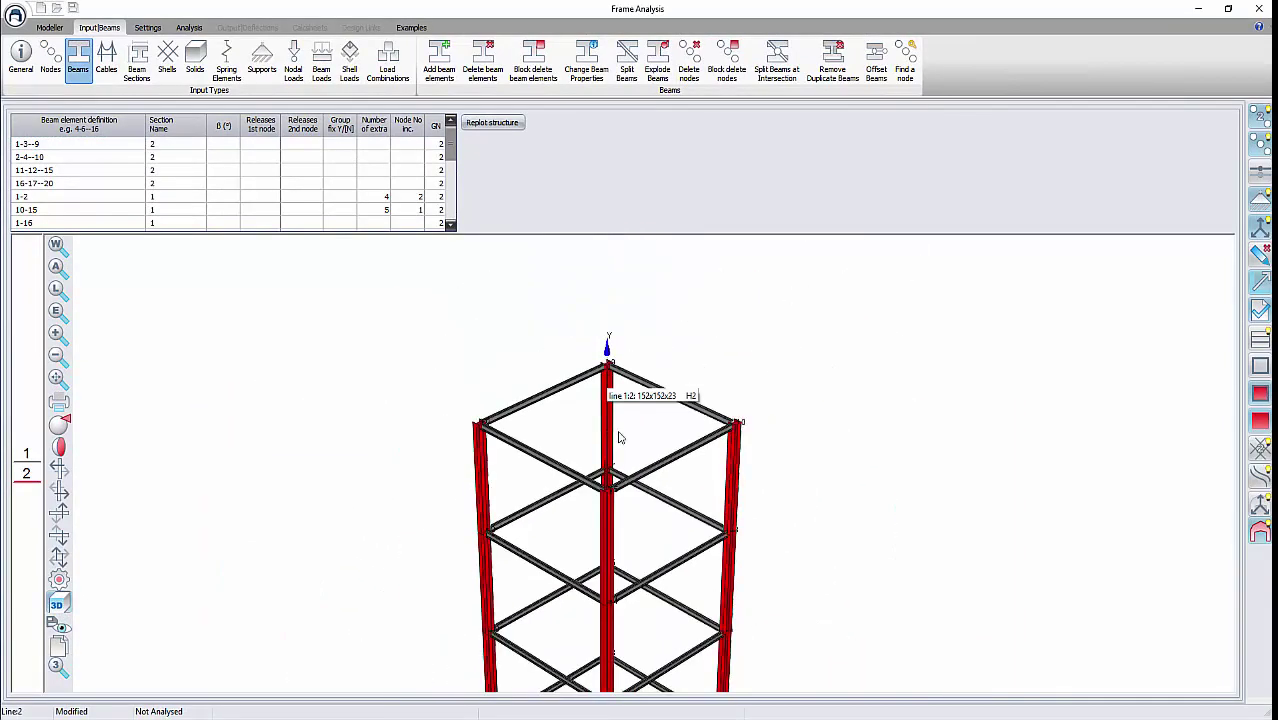
middle_drag(580, 529, 439, 436)
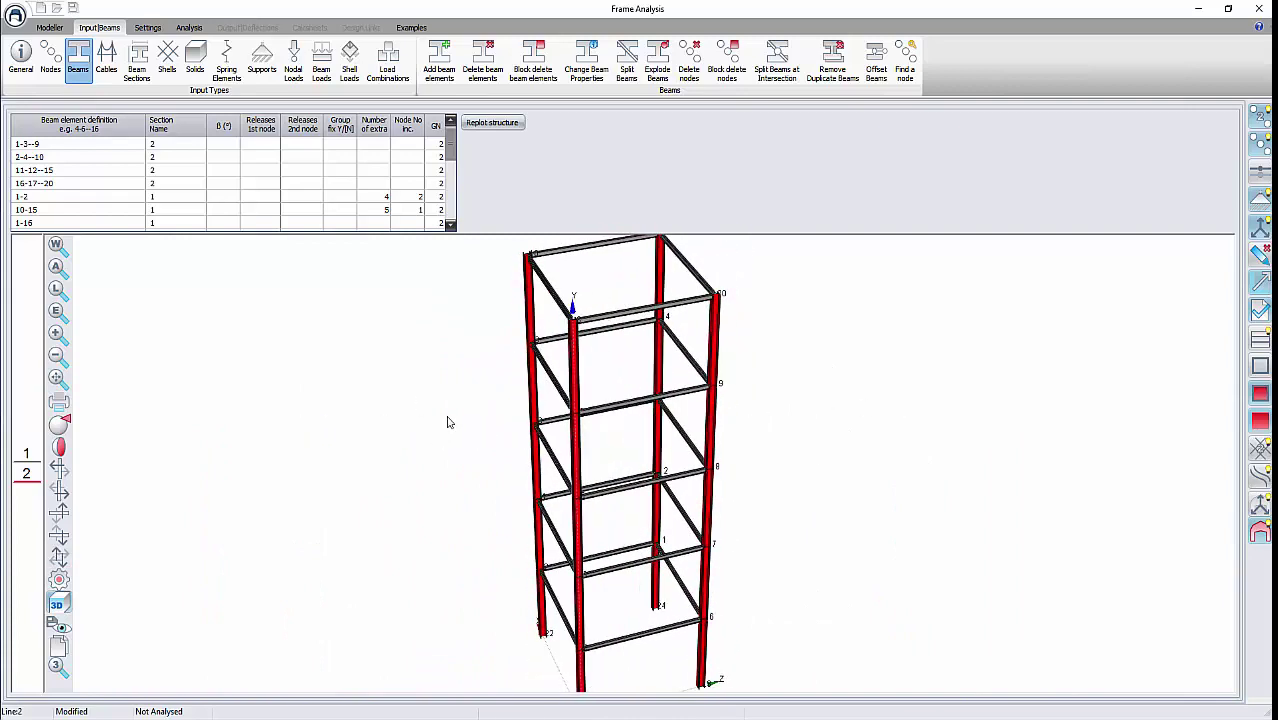
click(1258, 9)
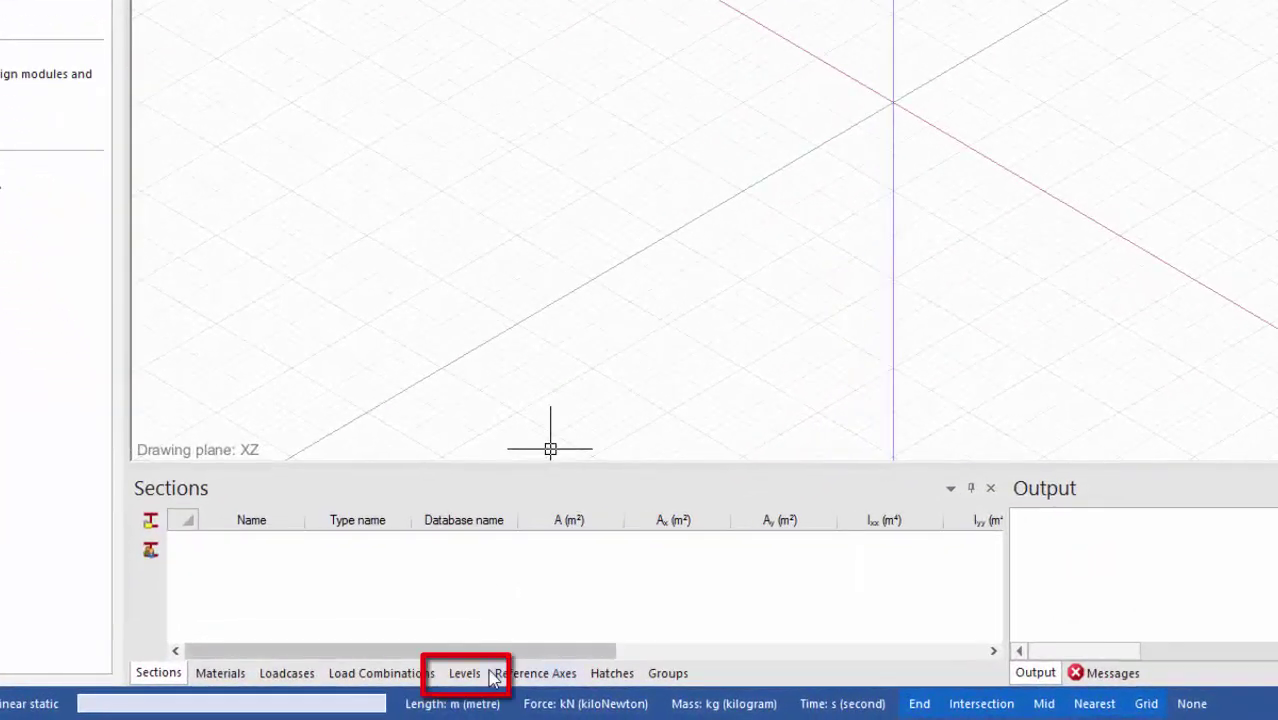
In the levels table, add three levels and name them Level 1, Level 2 and Level 3
click(392, 691)
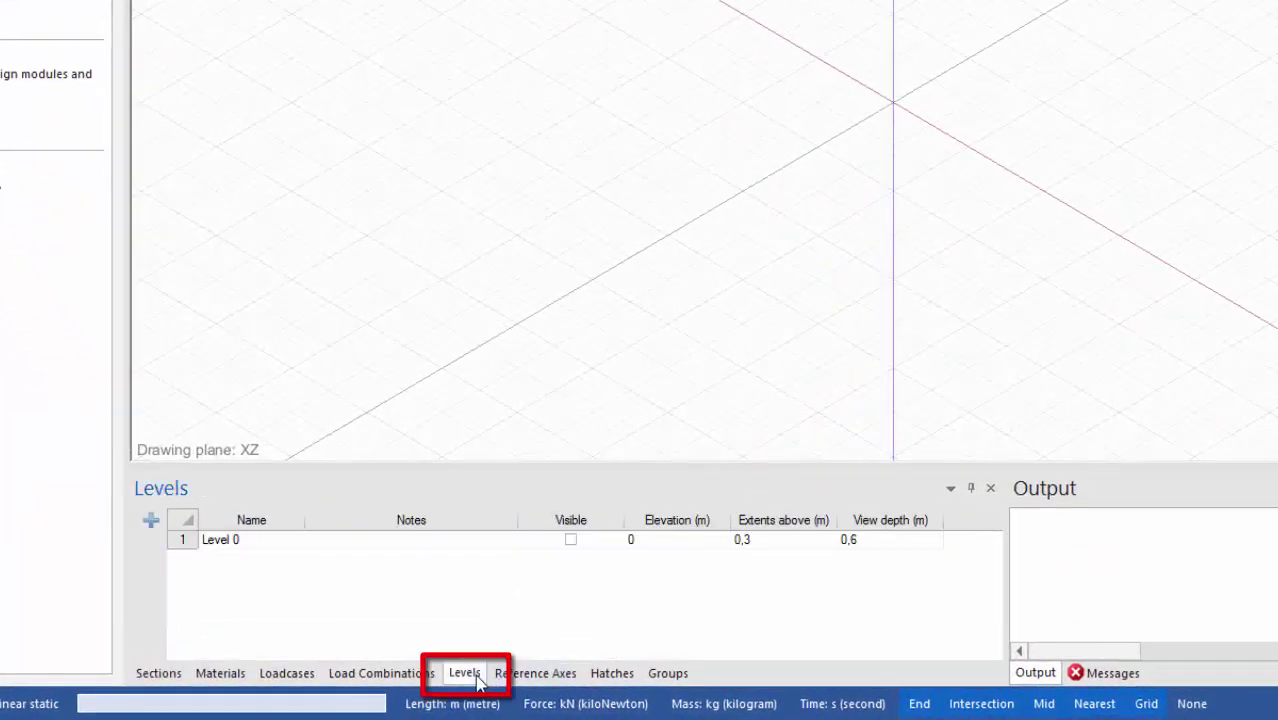
click(151, 520)
click(151, 520)
click(151, 520)
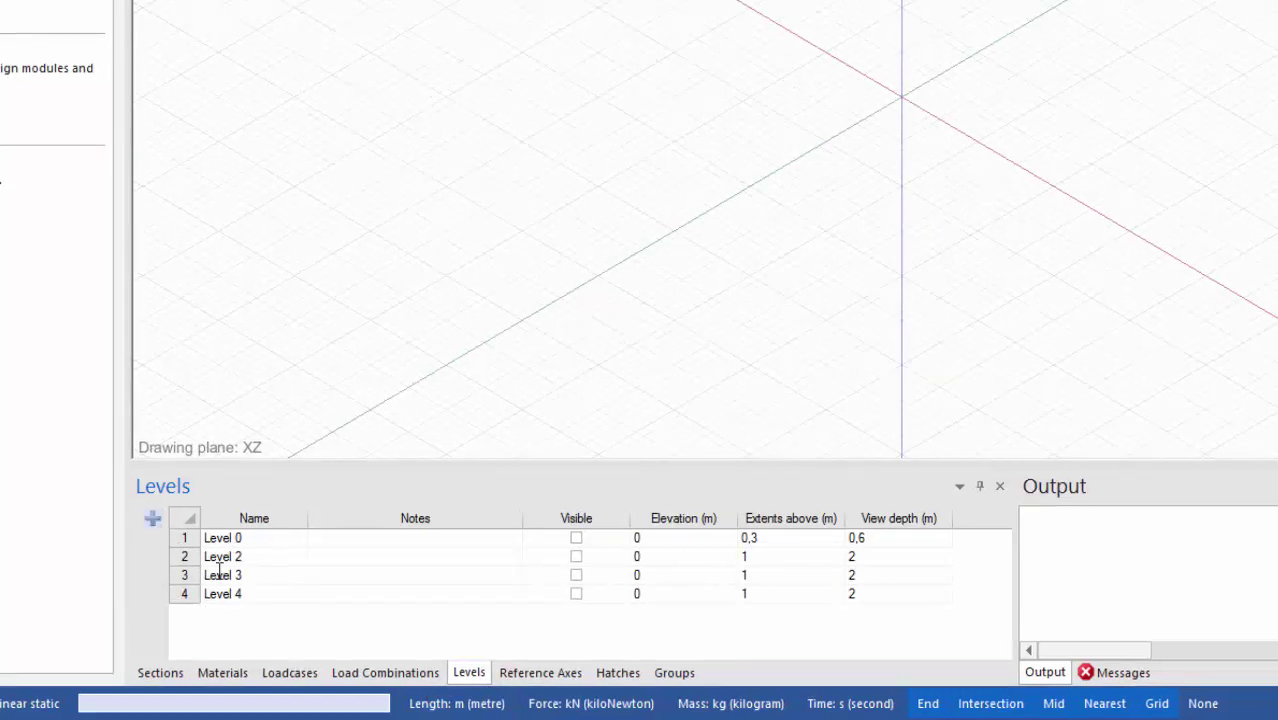
click(251, 558)
click(257, 576)
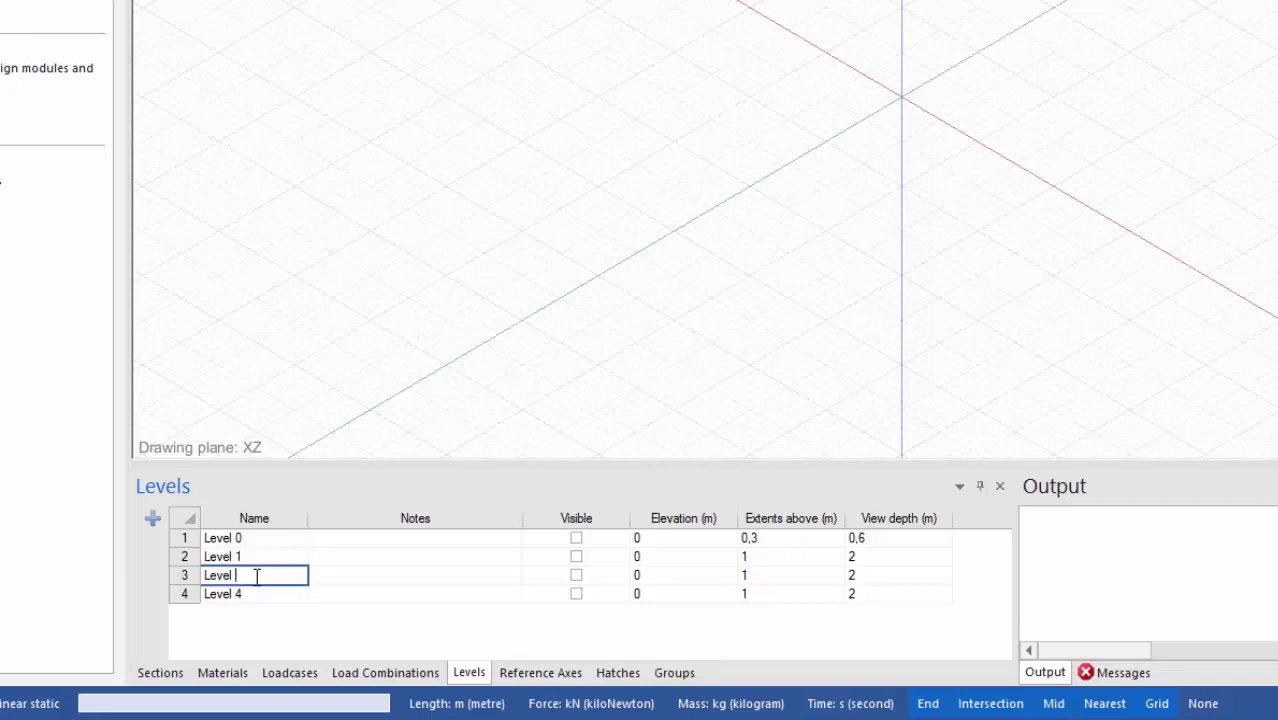
text(2)
click(252, 594)
text(3)
Set the level elevations to 0, 3, 6 and 9 m
click(665, 540)
click(667, 557)
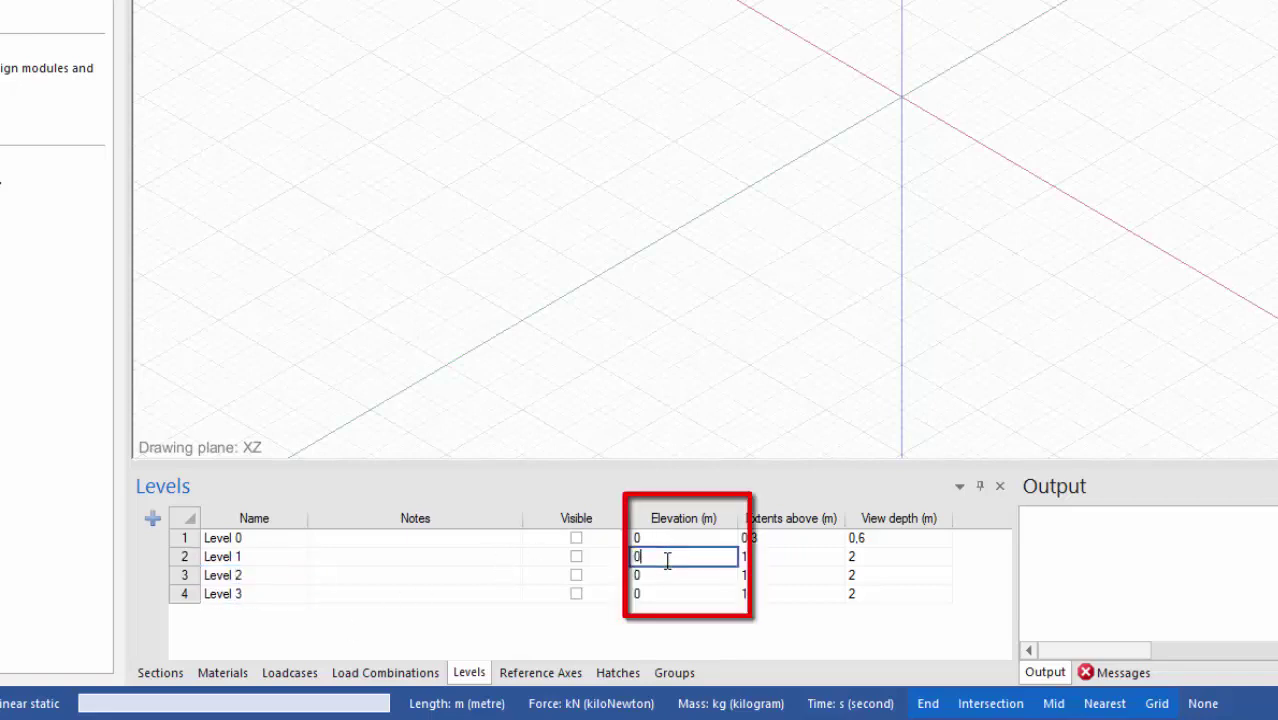
click(681, 540)
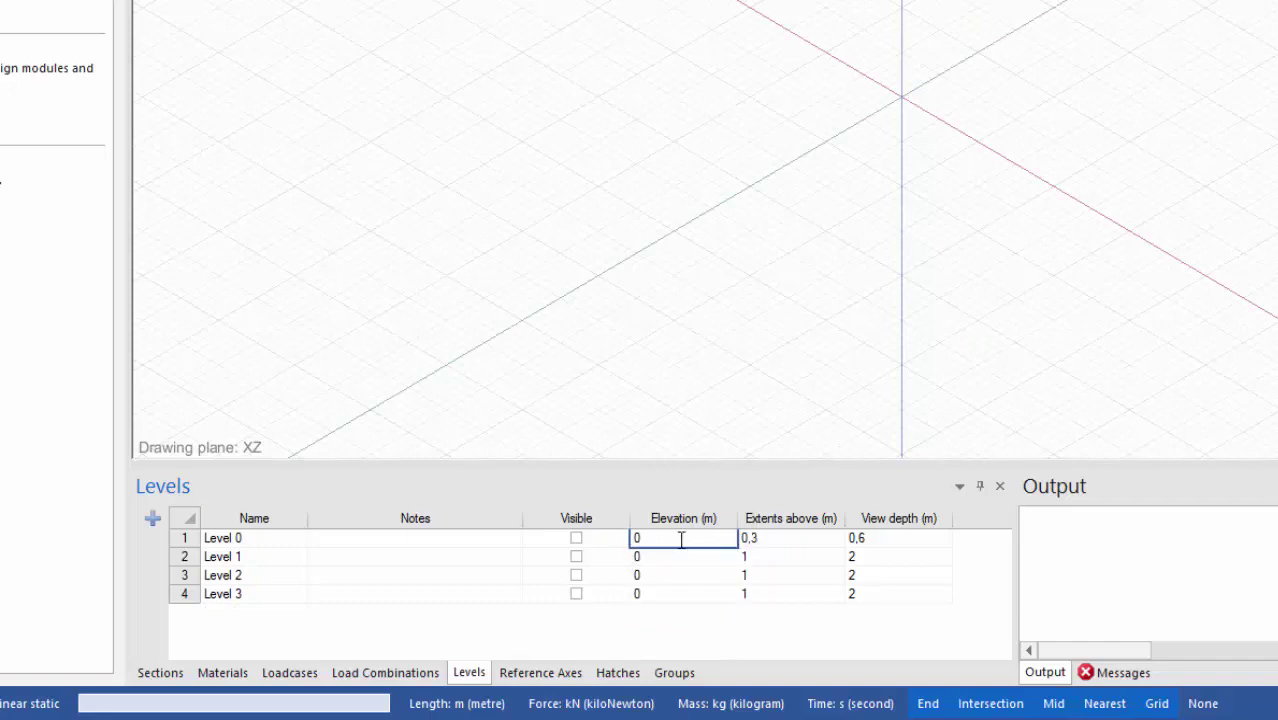
key(Return)
text(3)
key(Return)
text(6)
key(Return)
text(9)
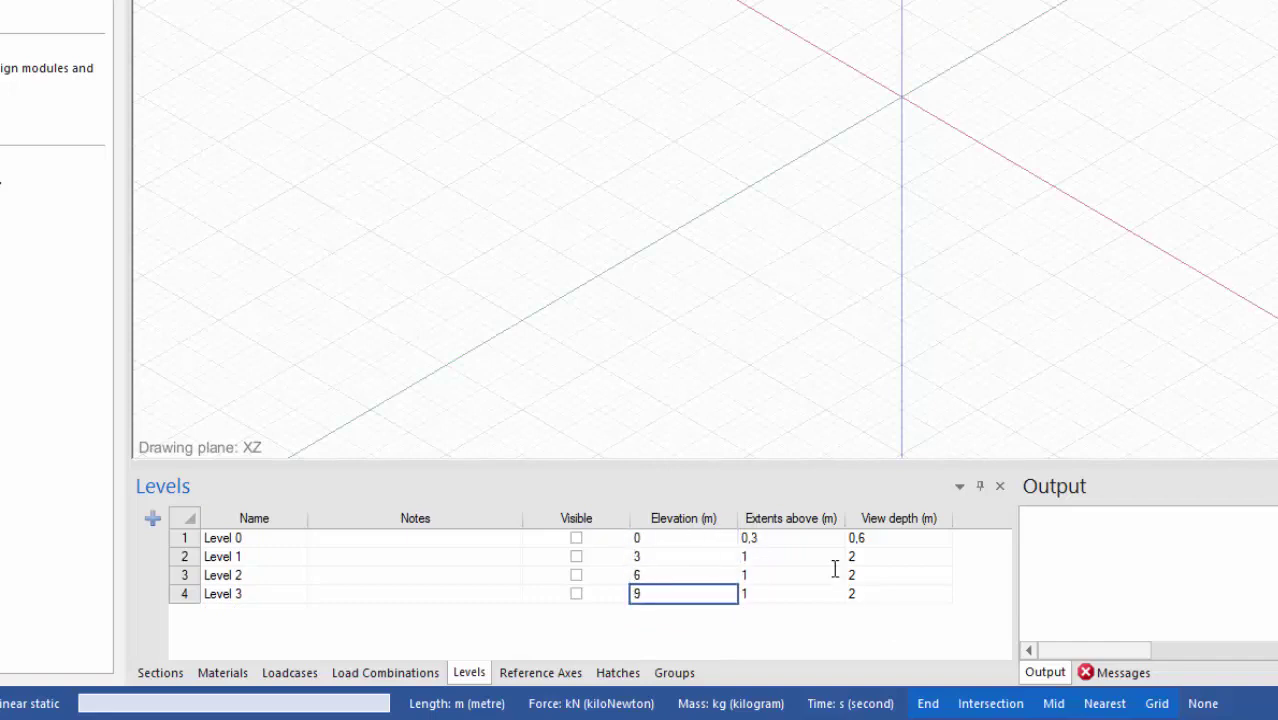
Give the levels extents above of 0,3 and view depth of 0,6
click(802, 538)
key(Return)
text(0,3)
key(Return)
text(0,3)
key(Return)
text(0,3)
key(Tab)
key(Up)
key(Up)
text(0,6)
key(Return)
text(0,6)
key(Return)
Finish the 0,6 view depth, show Level 0, and import Floorplan 1 in mm onto Level 0
text(0,6)
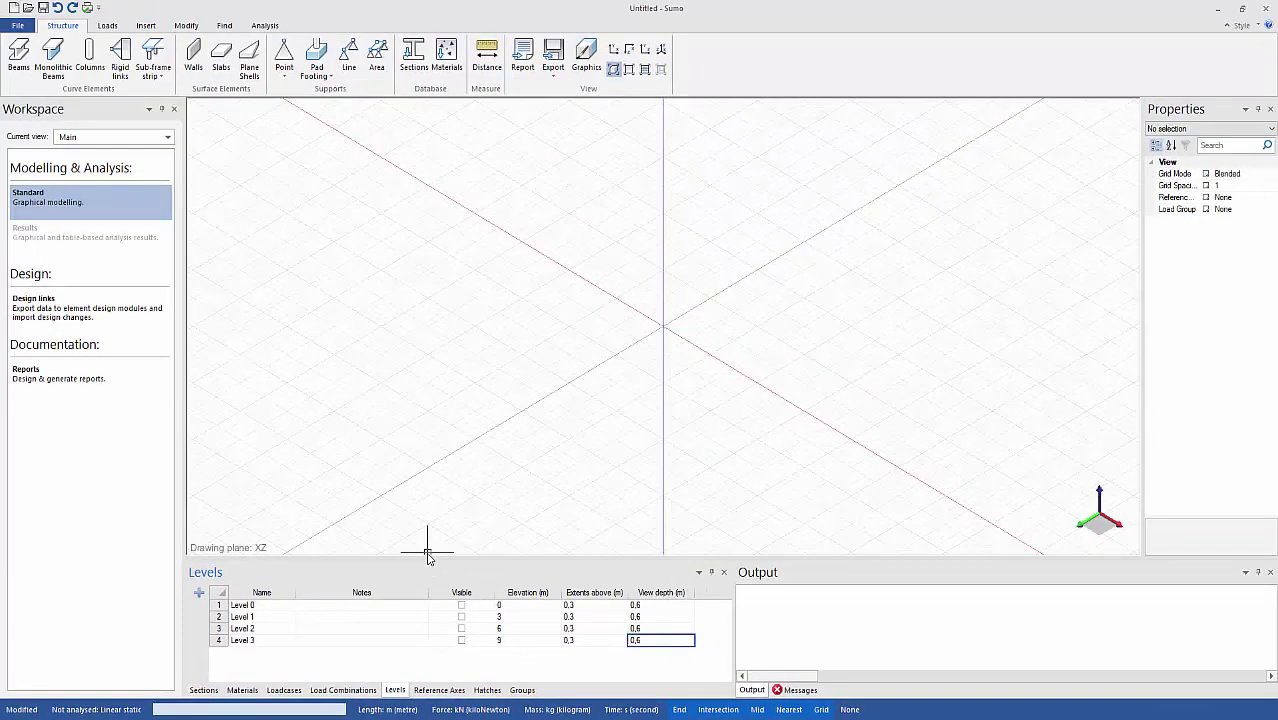
click(534, 562)
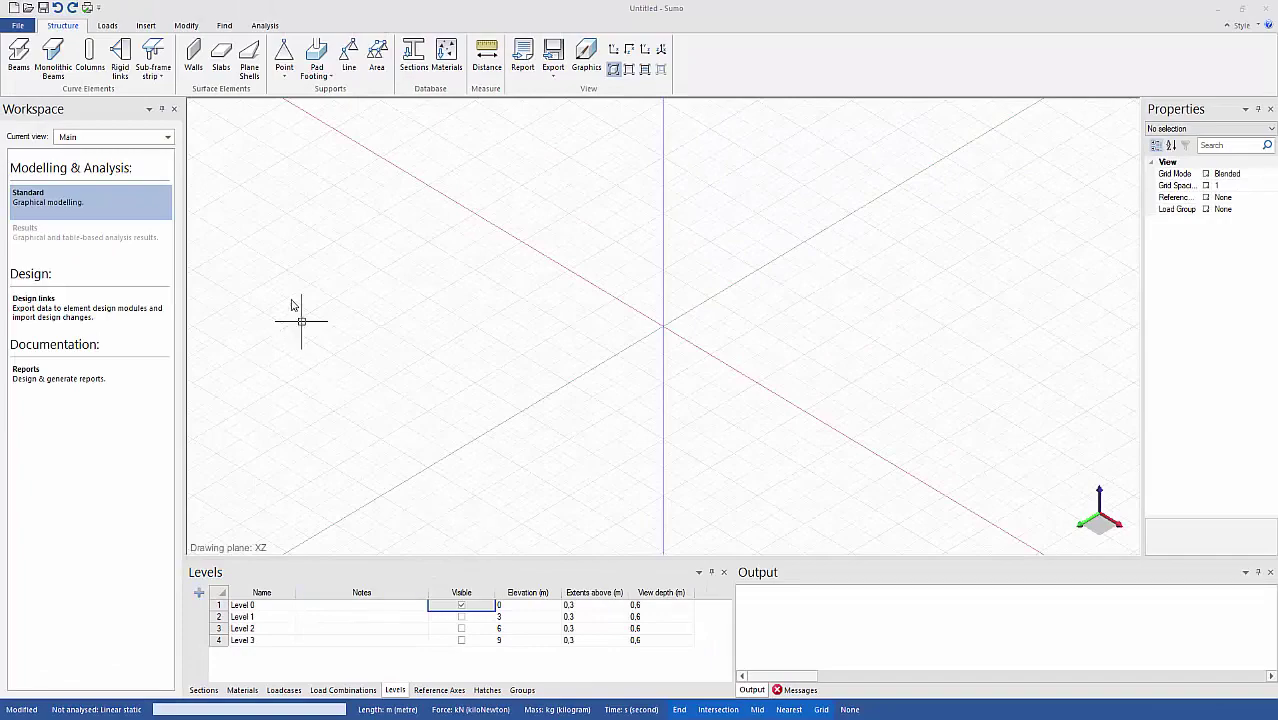
click(34, 45)
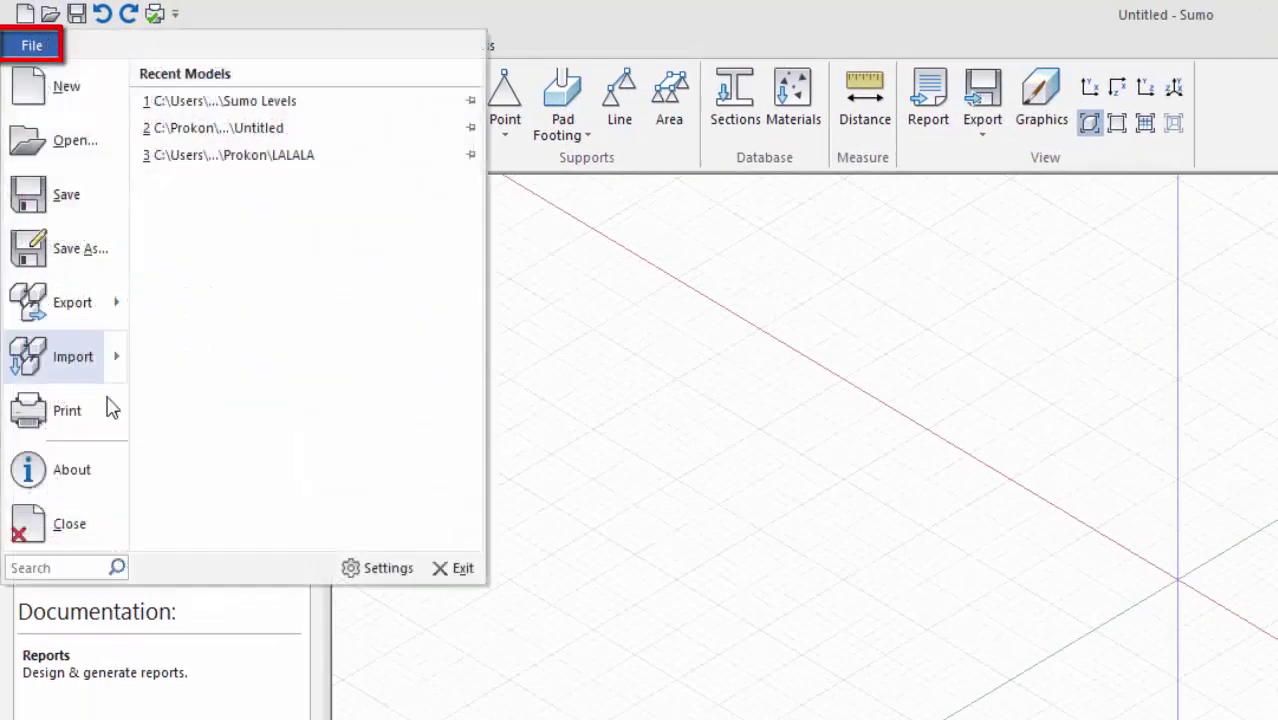
click(88, 370)
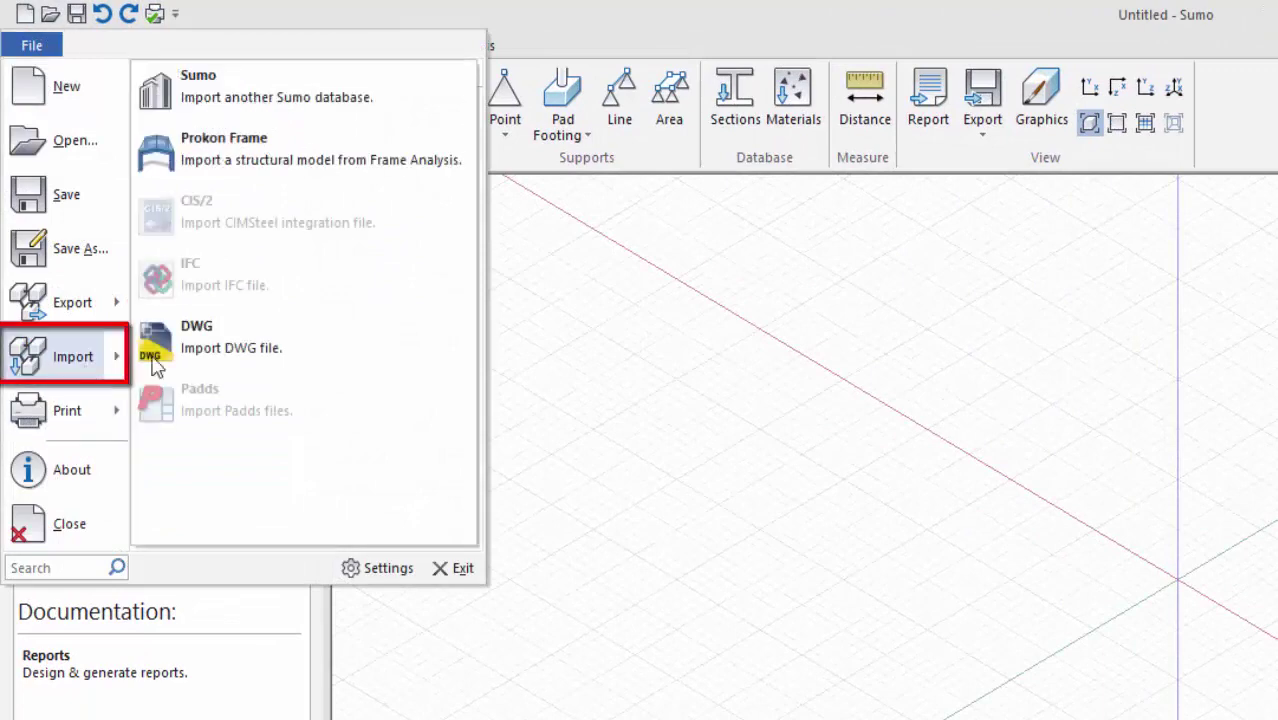
click(212, 345)
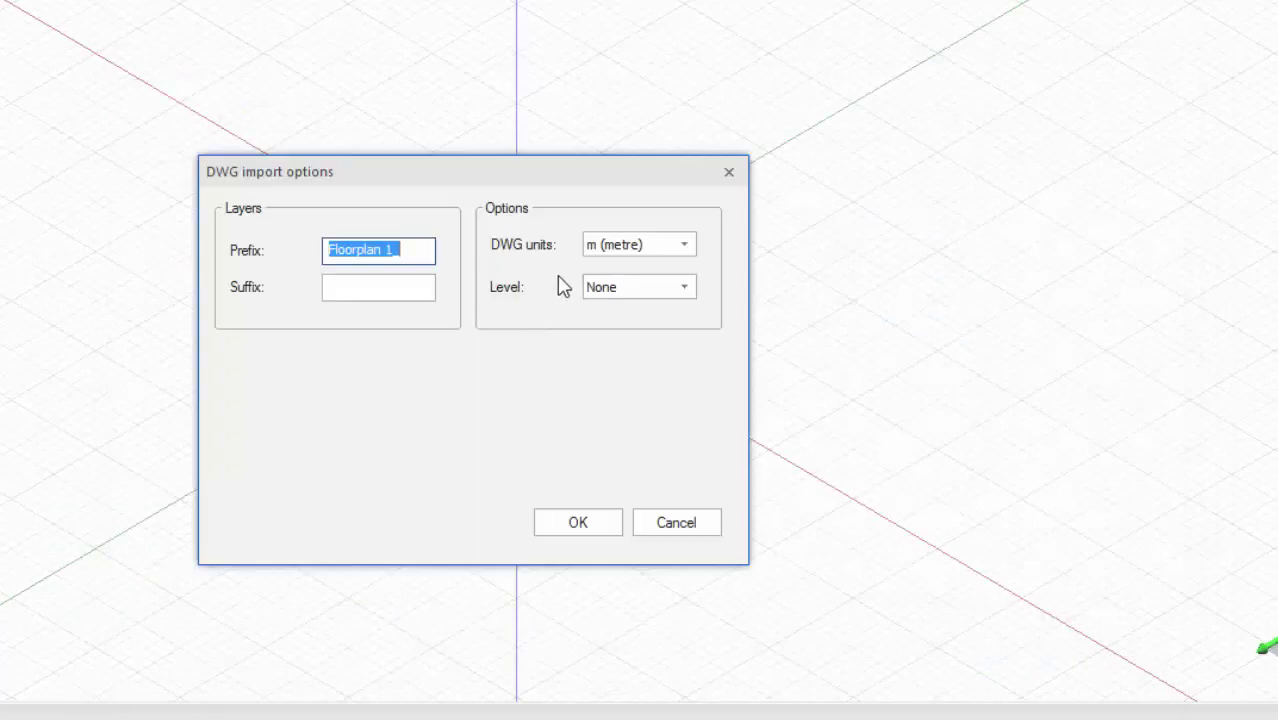
click(632, 252)
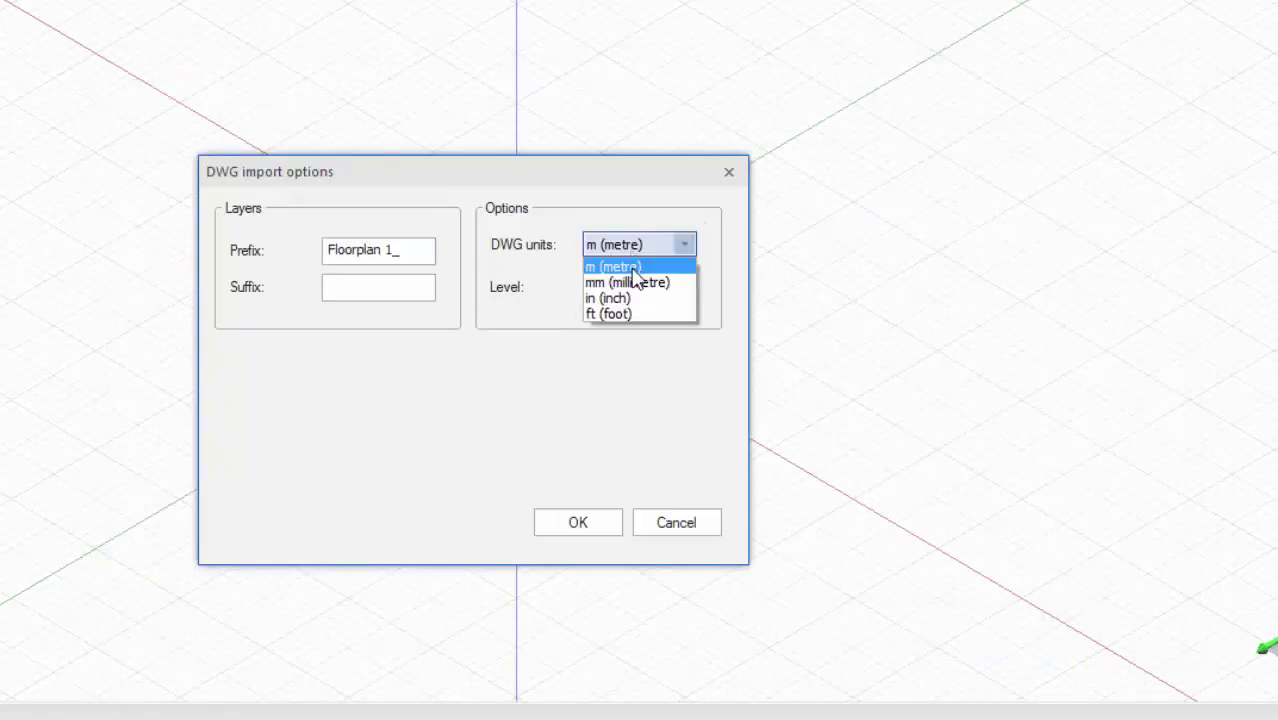
click(637, 283)
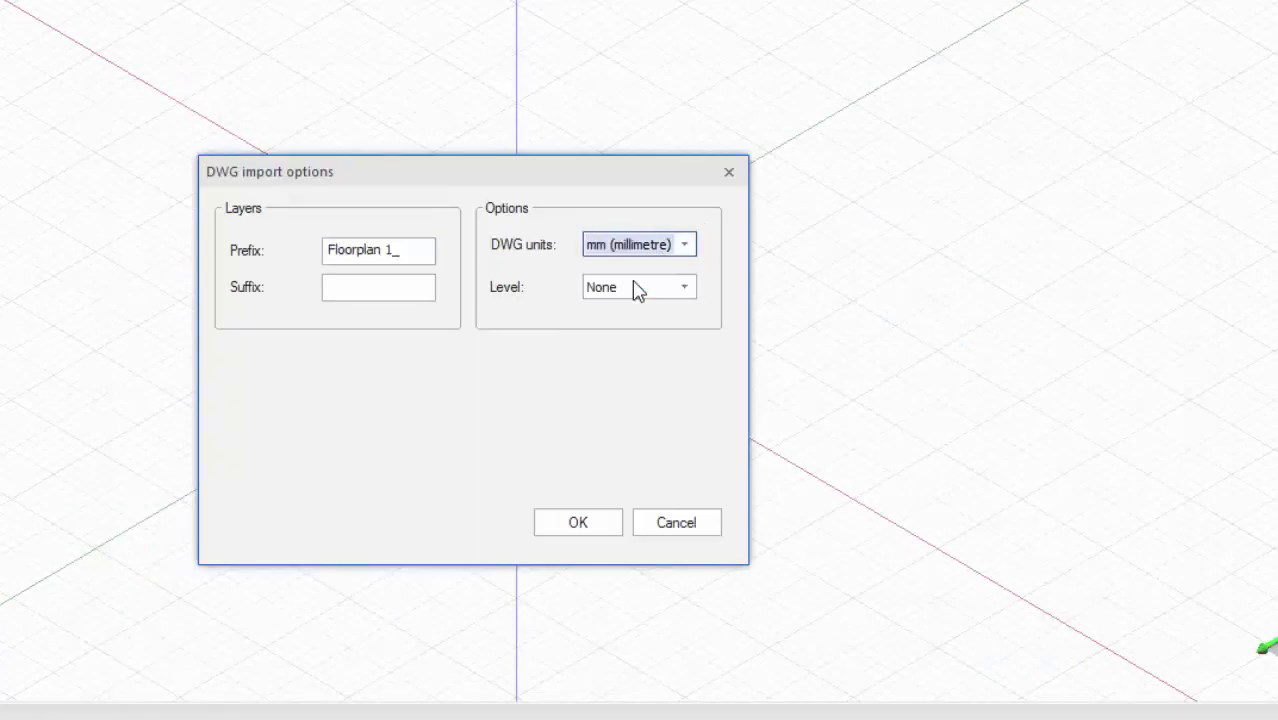
click(633, 287)
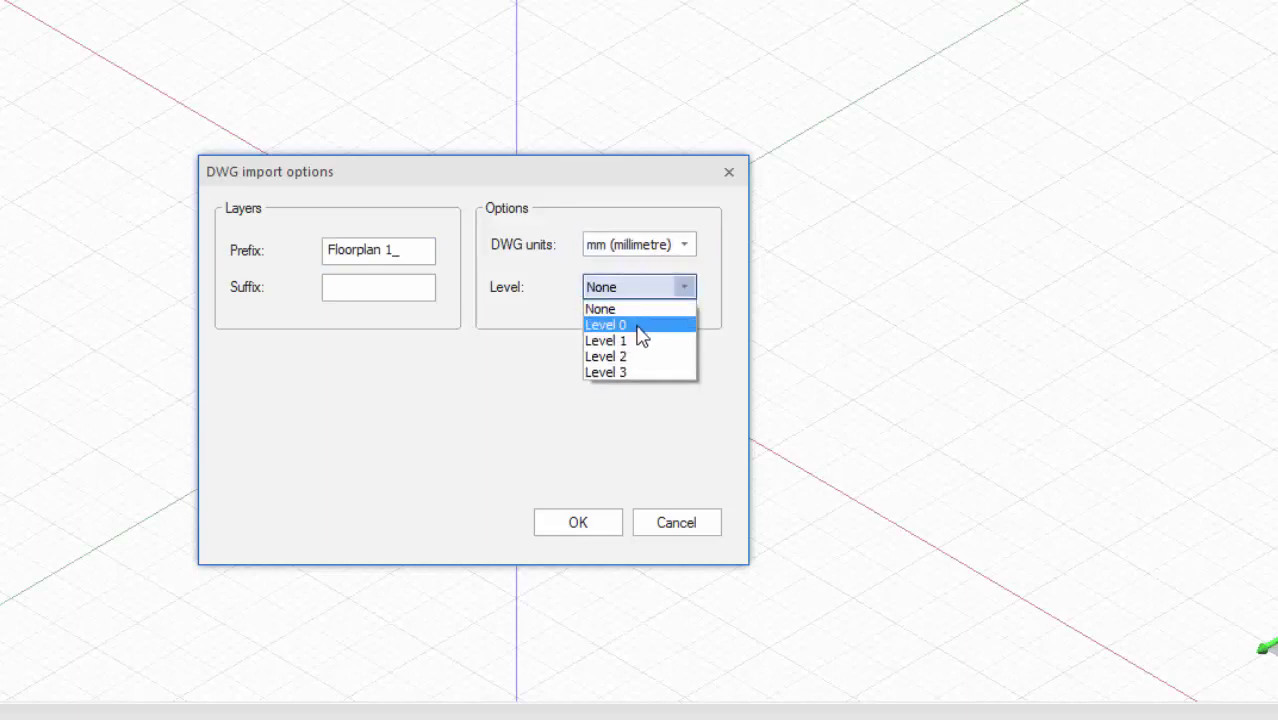
click(638, 326)
click(596, 522)
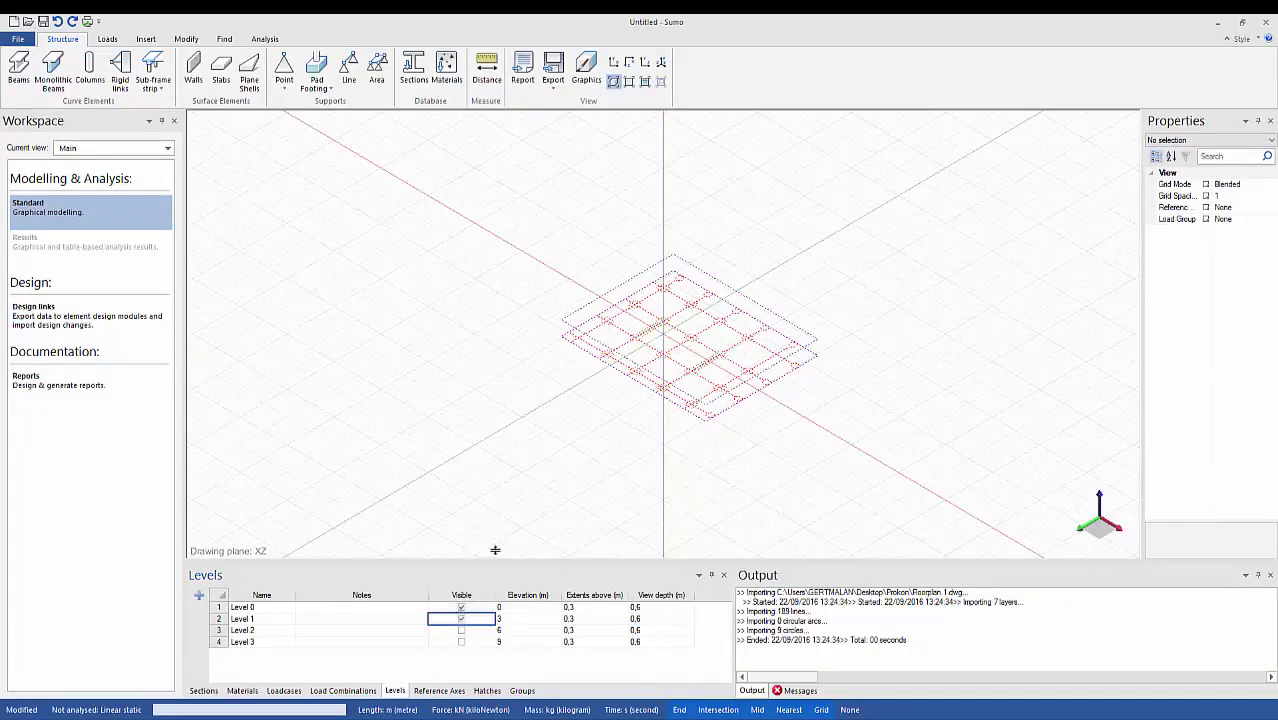
middle_drag(673, 257, 633, 448)
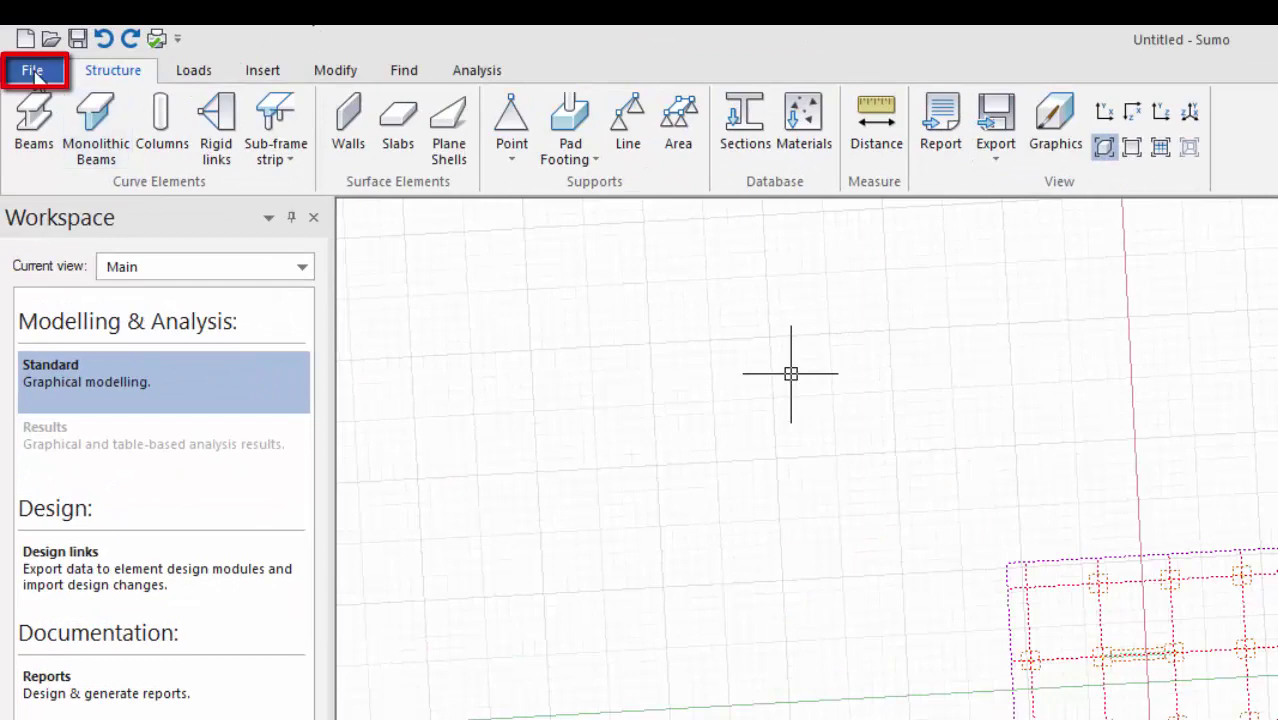
Import the '1st Floor' drawing as a DWG with mm units, assigned to Level 1
click(35, 74)
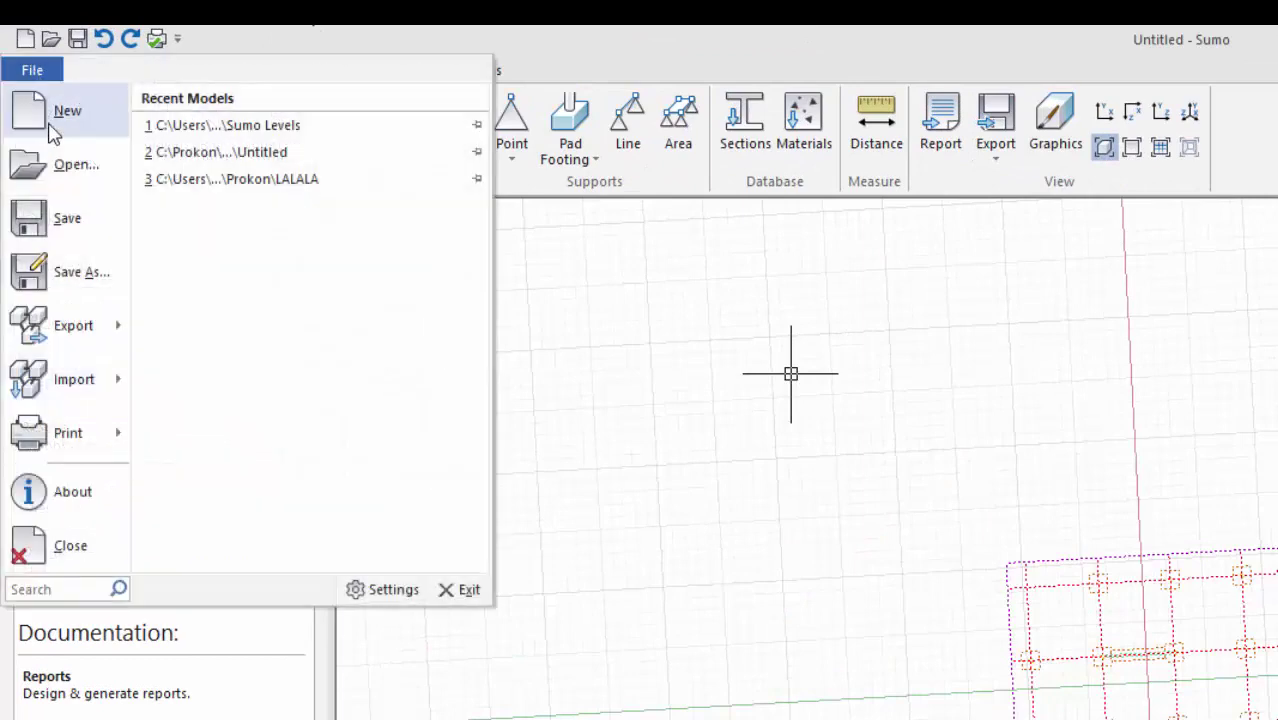
mouse_move(100, 394)
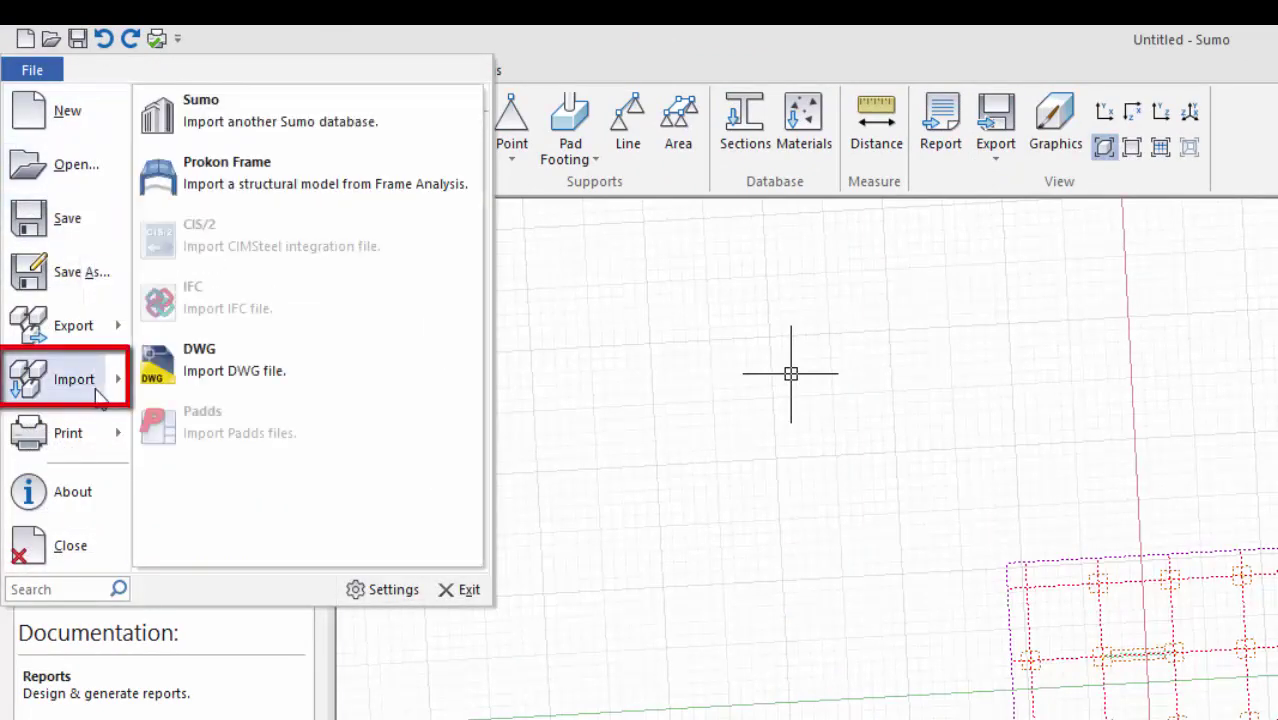
click(193, 378)
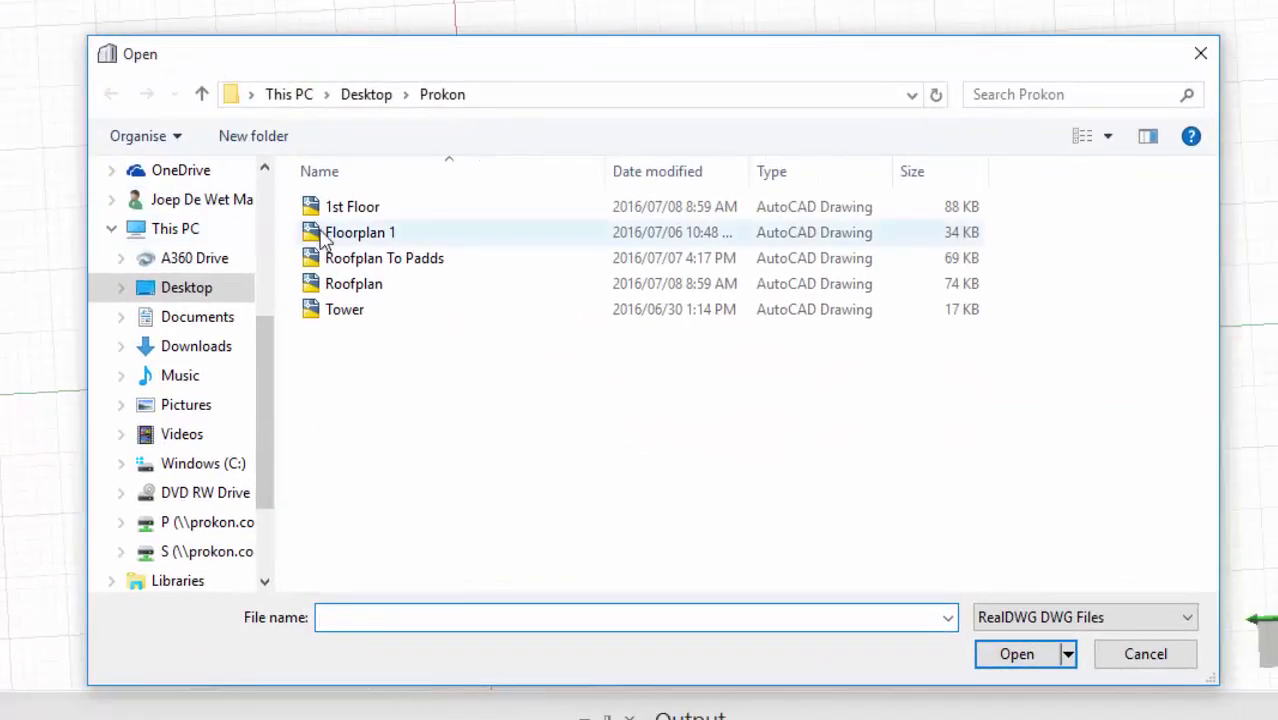
click(522, 286)
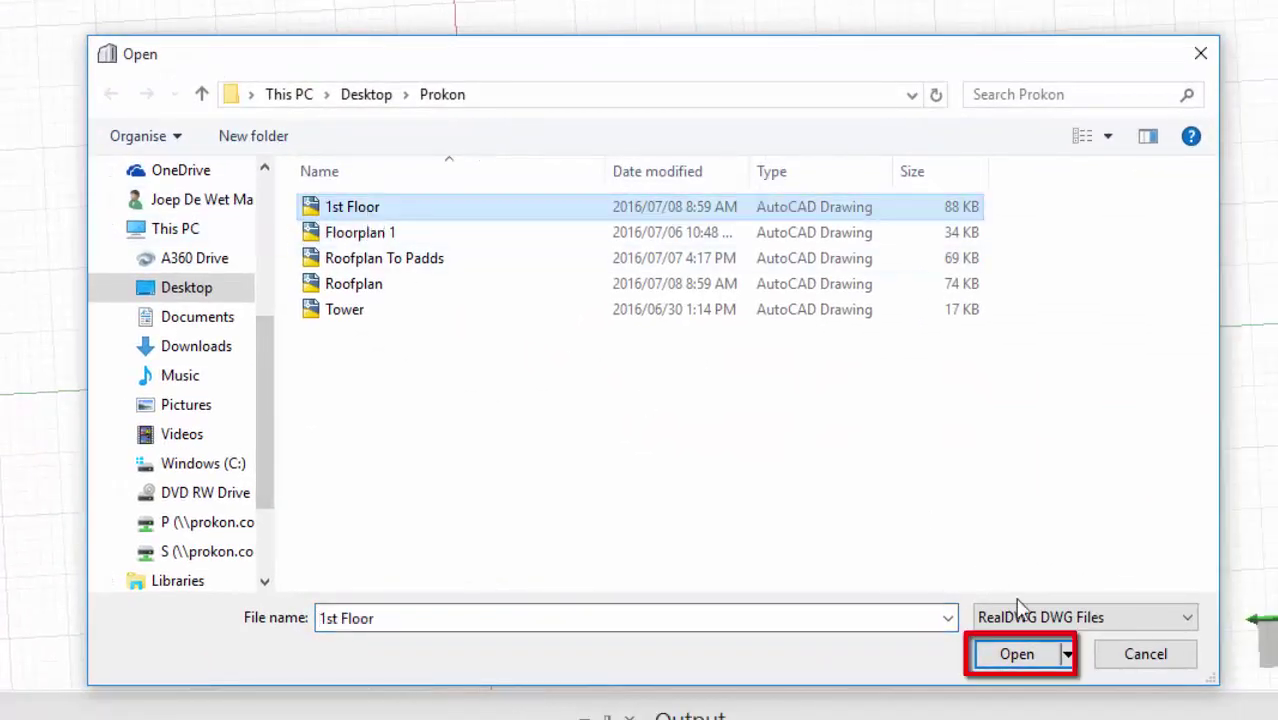
click(1055, 654)
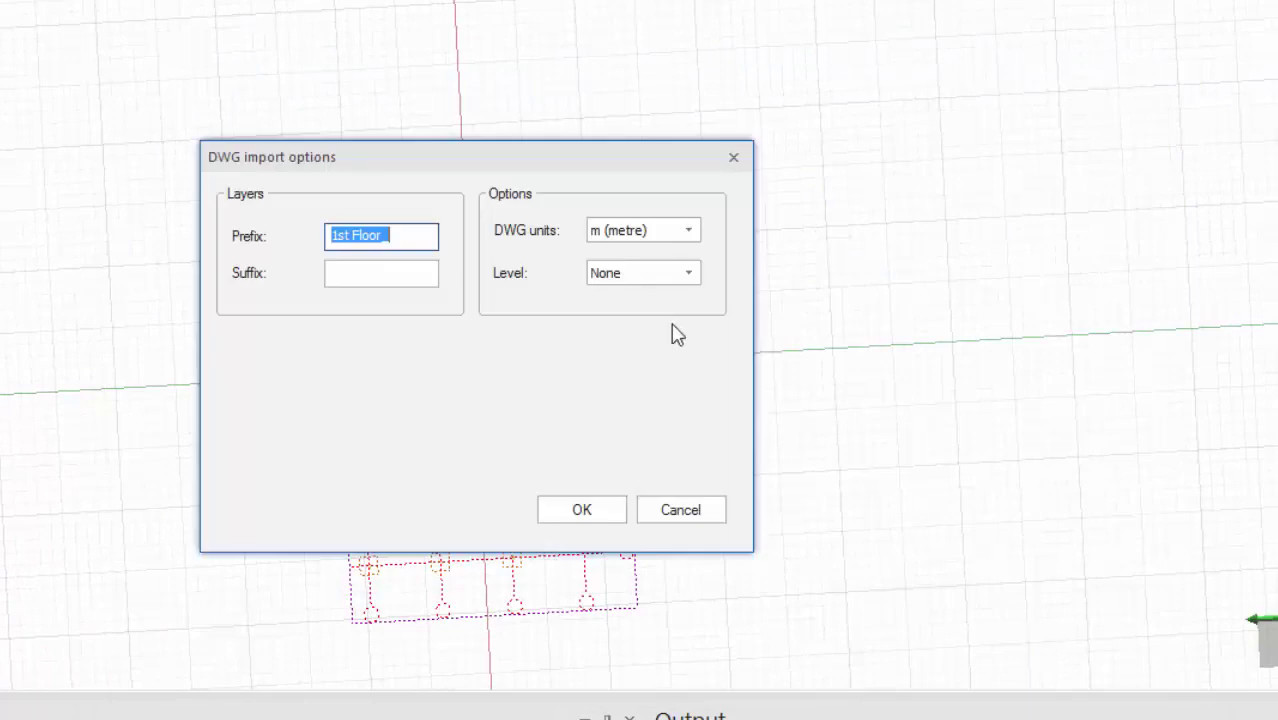
click(652, 242)
click(658, 269)
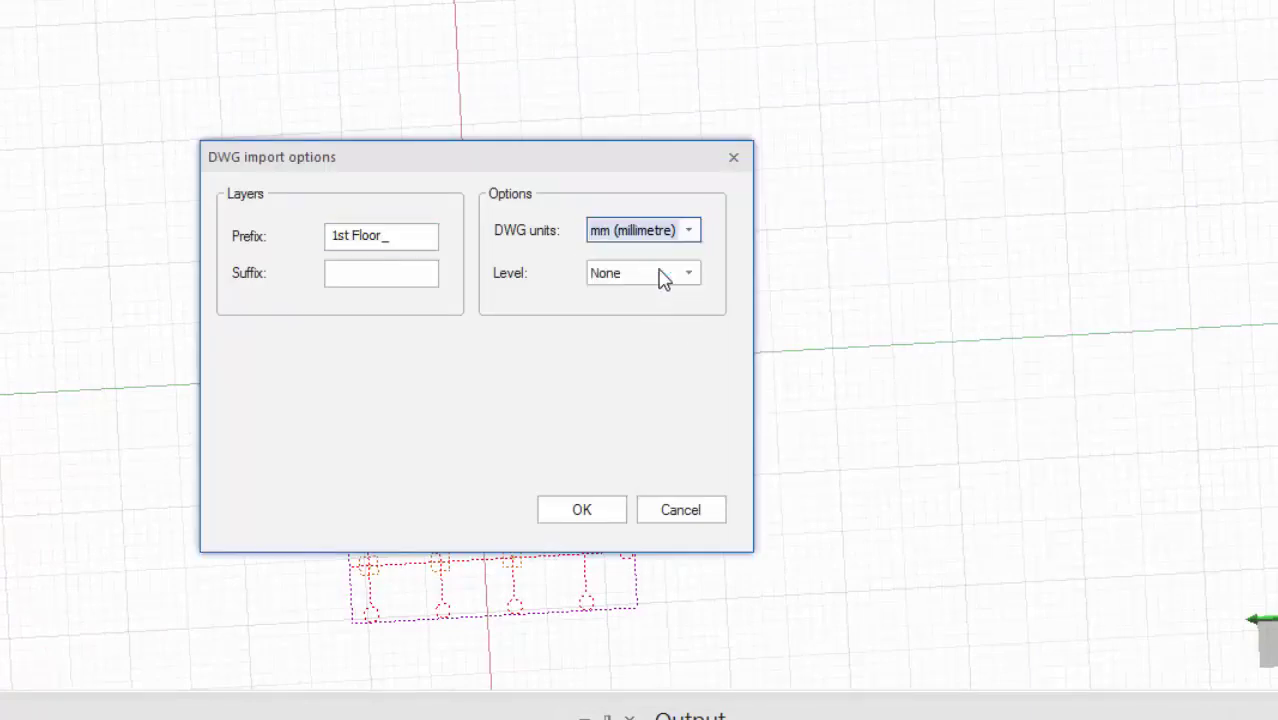
click(660, 279)
click(659, 324)
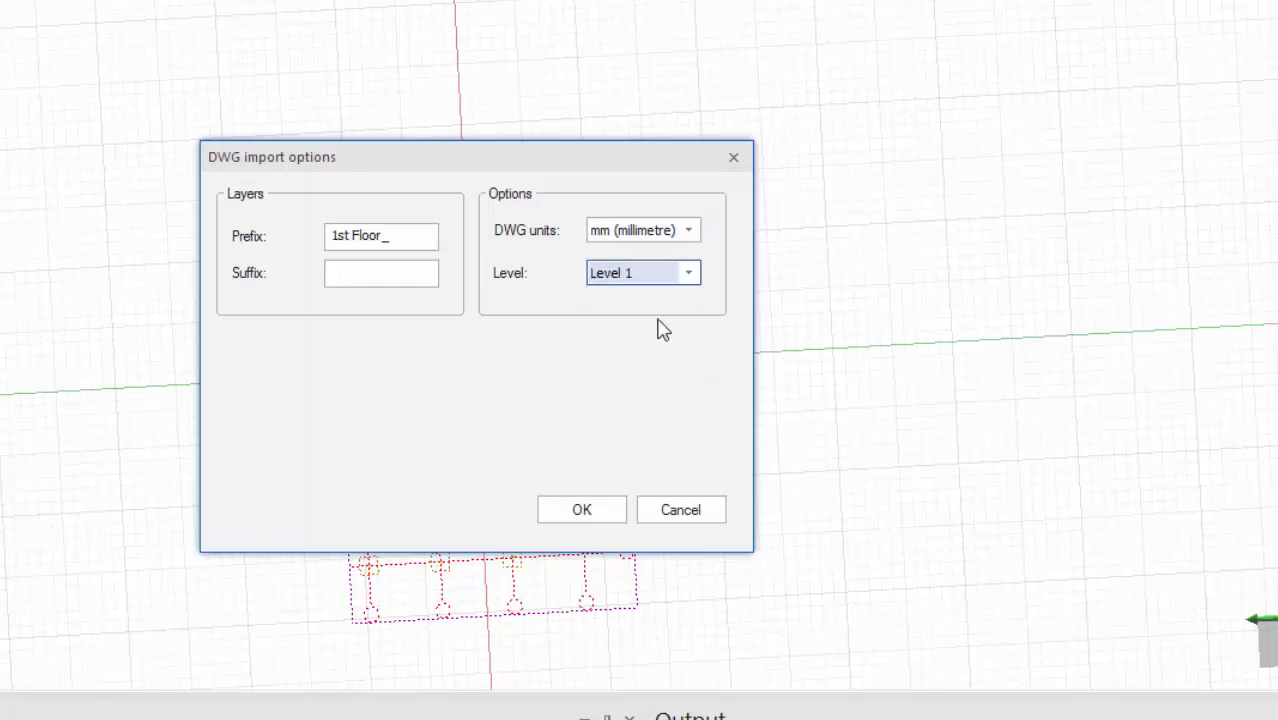
click(603, 516)
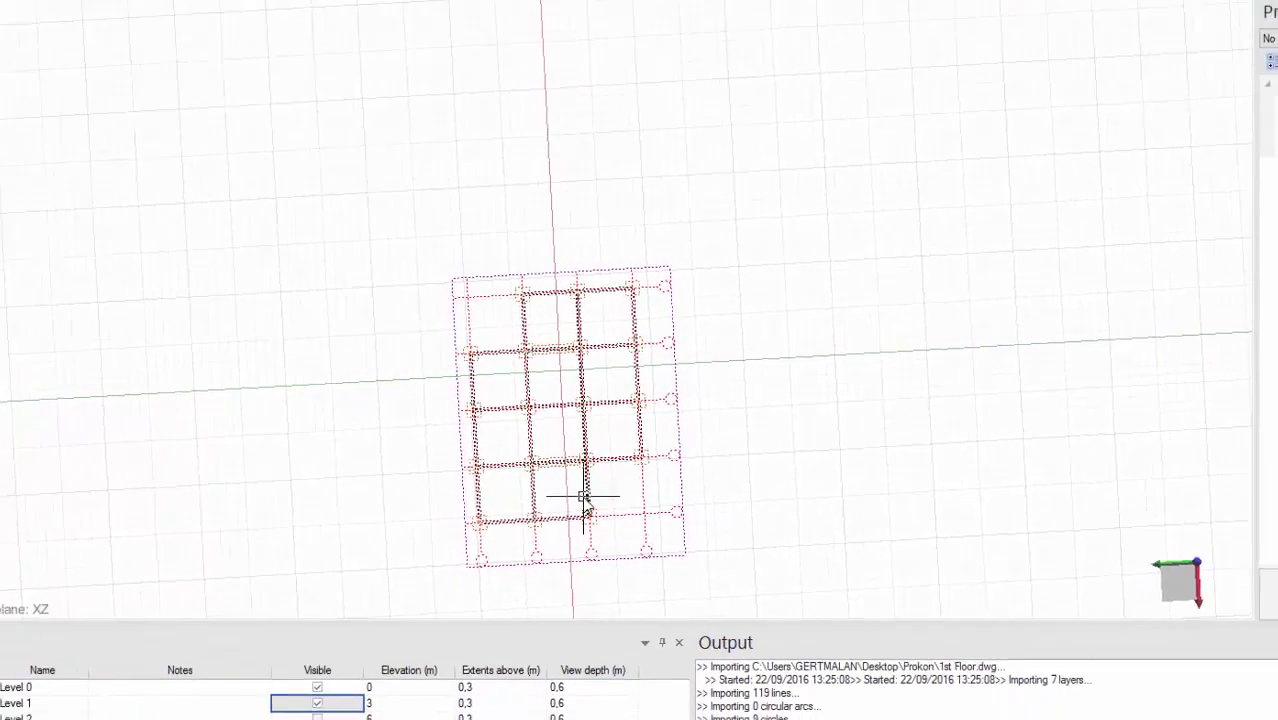
middle_drag(588, 503, 601, 257)
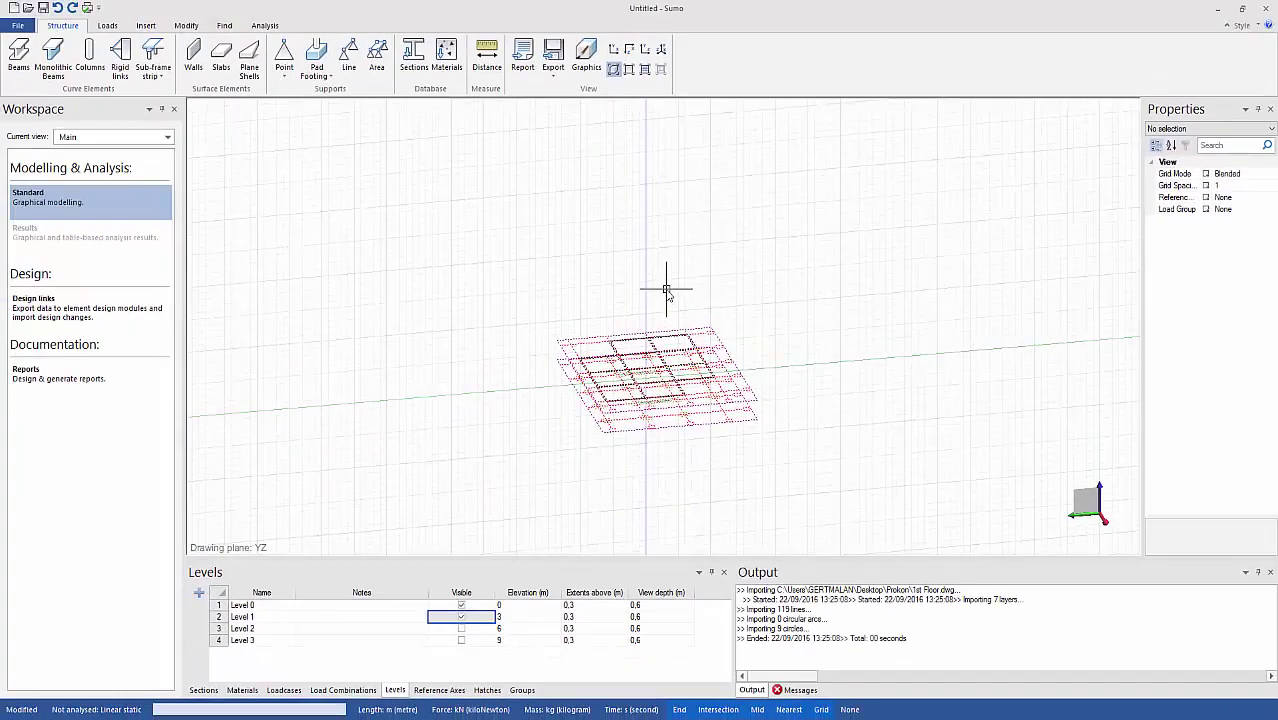
Choose Roofplan for DWG import, setting mm drawing units and Level 2
click(18, 25)
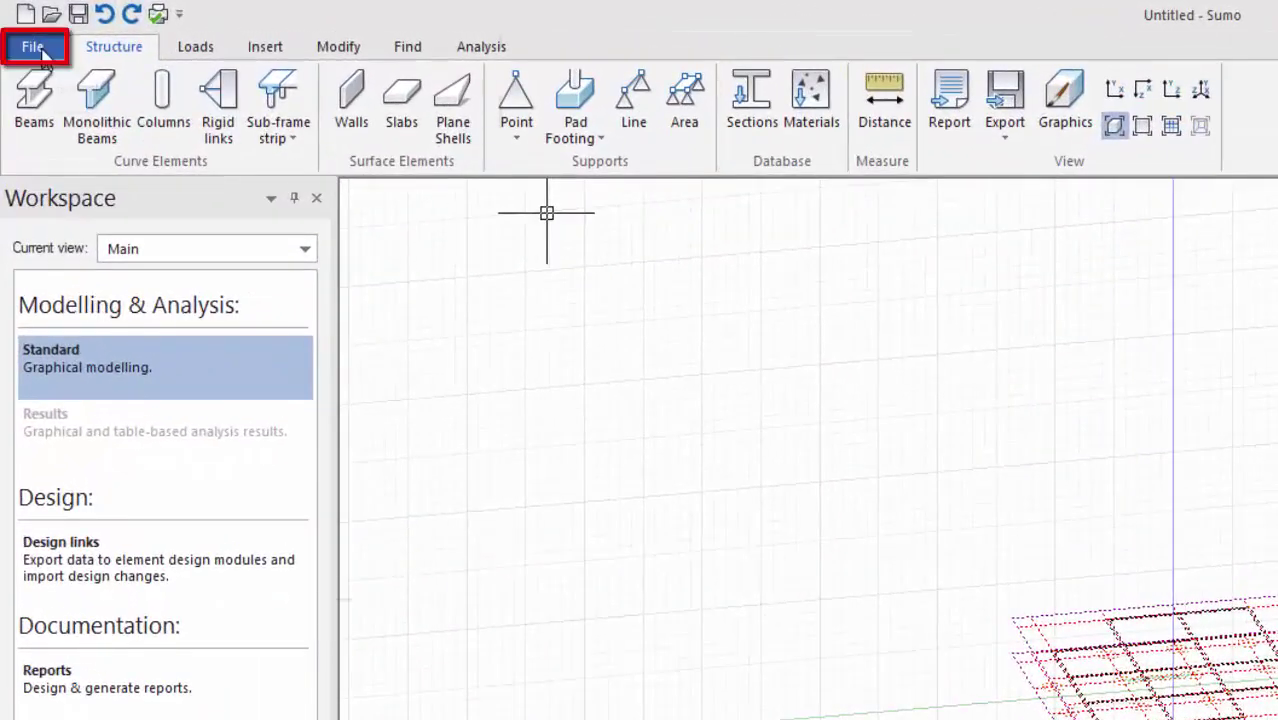
mouse_move(98, 364)
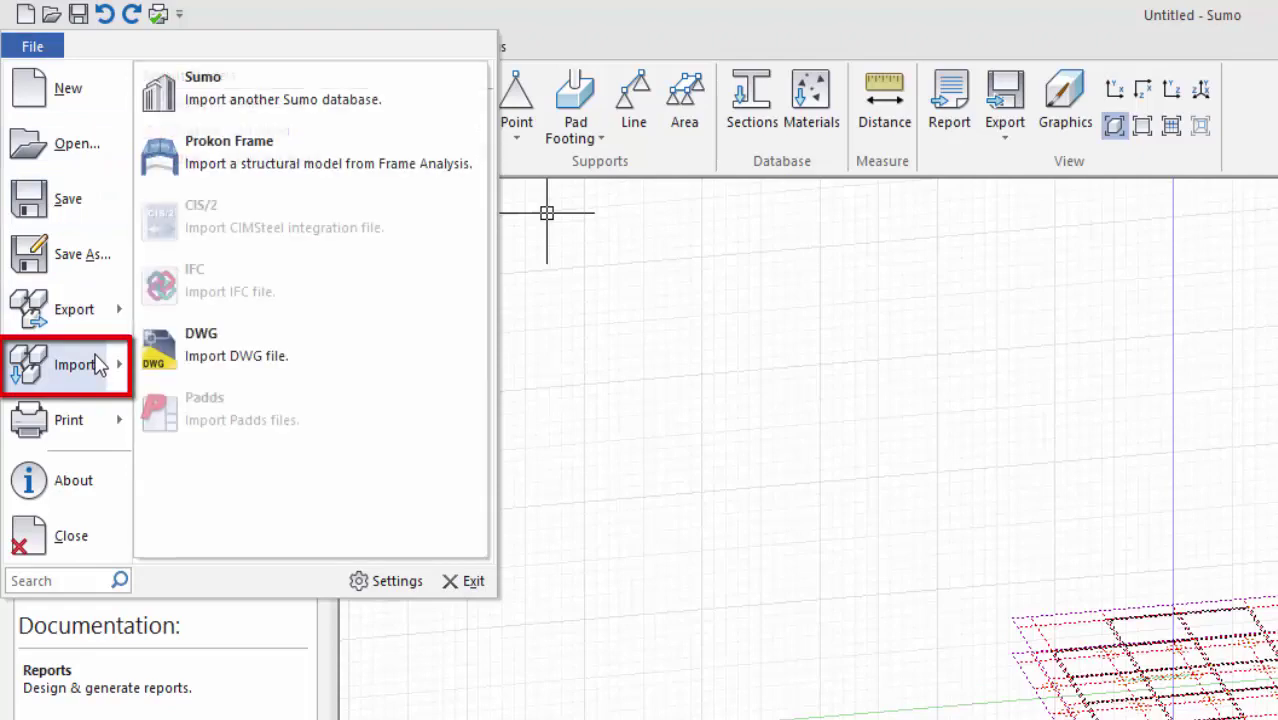
click(228, 364)
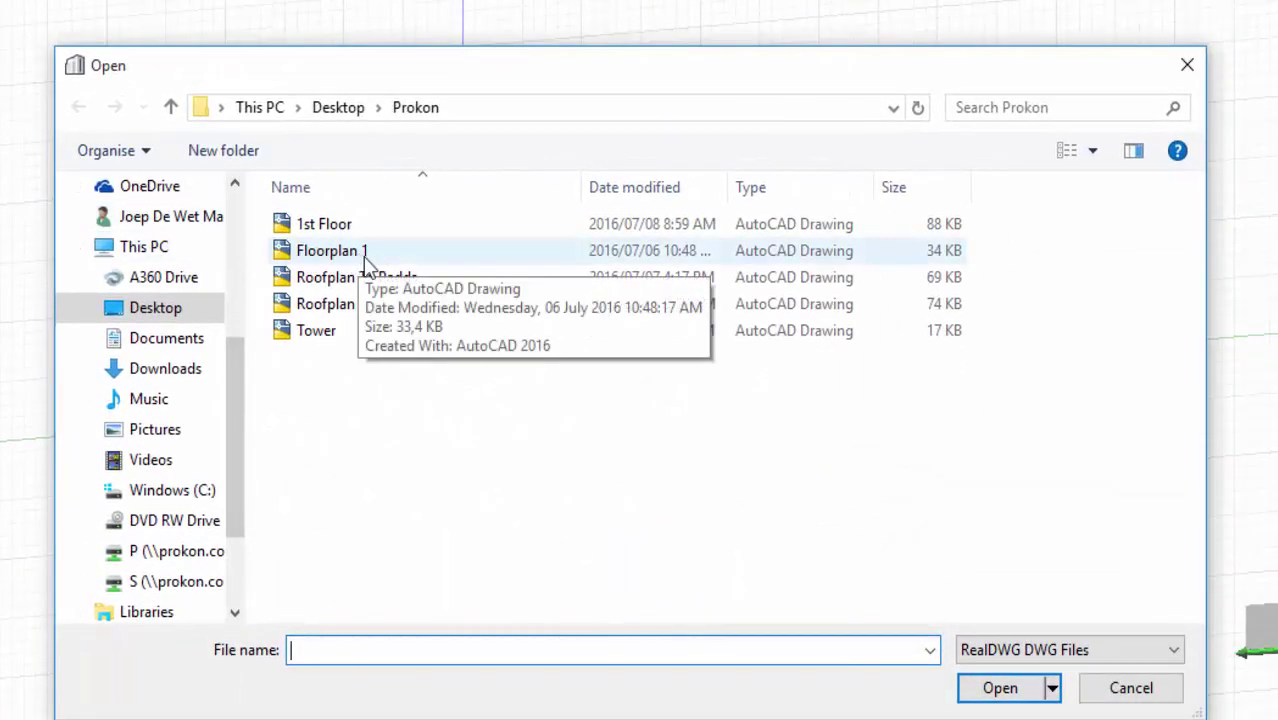
click(362, 303)
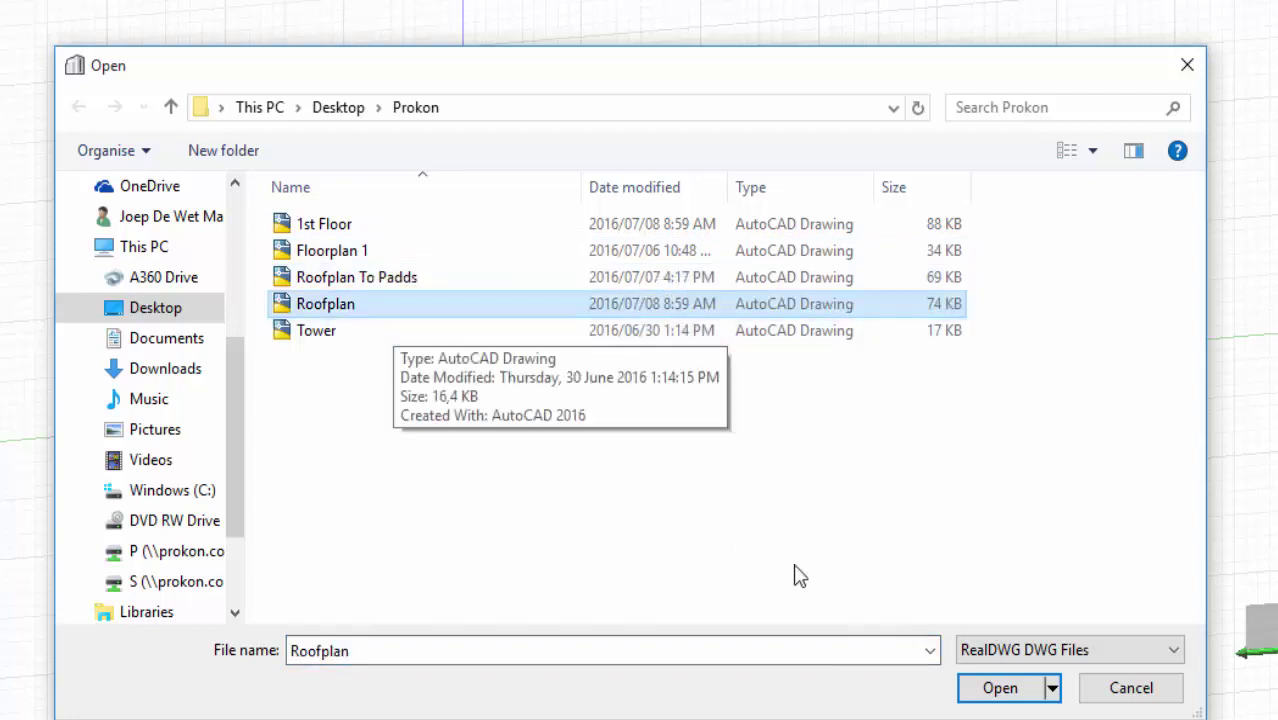
click(1036, 700)
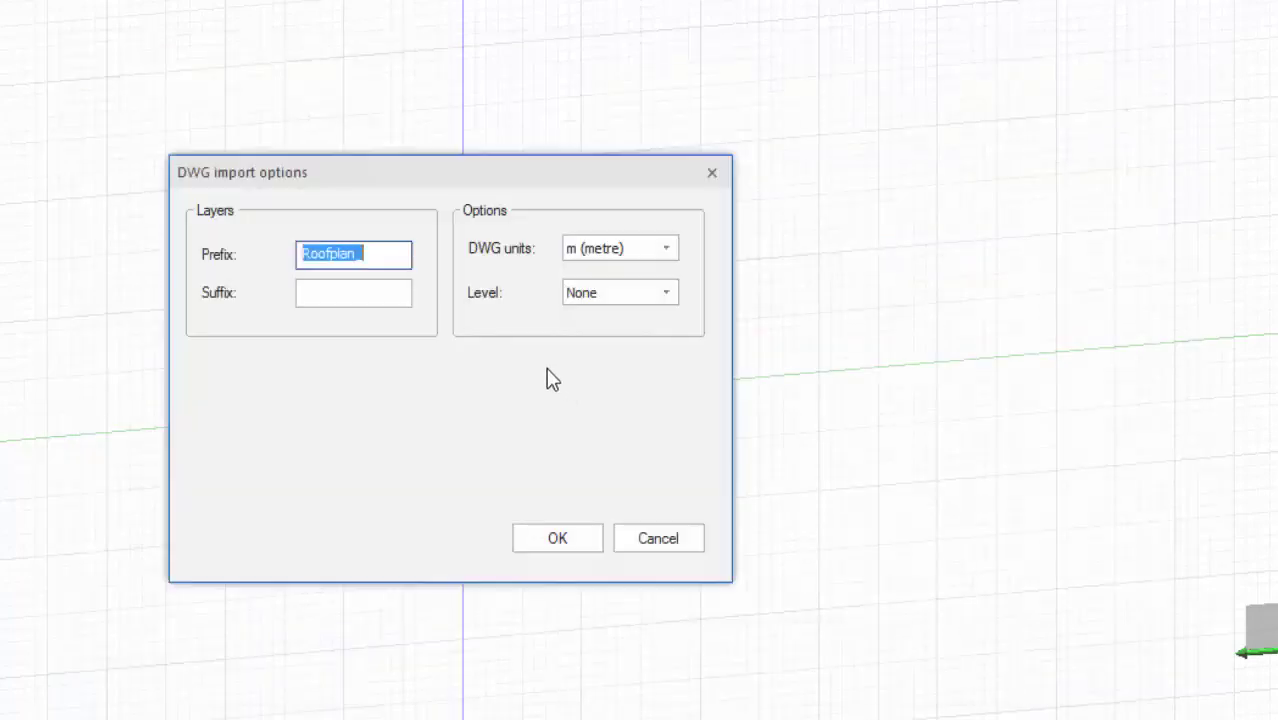
click(600, 253)
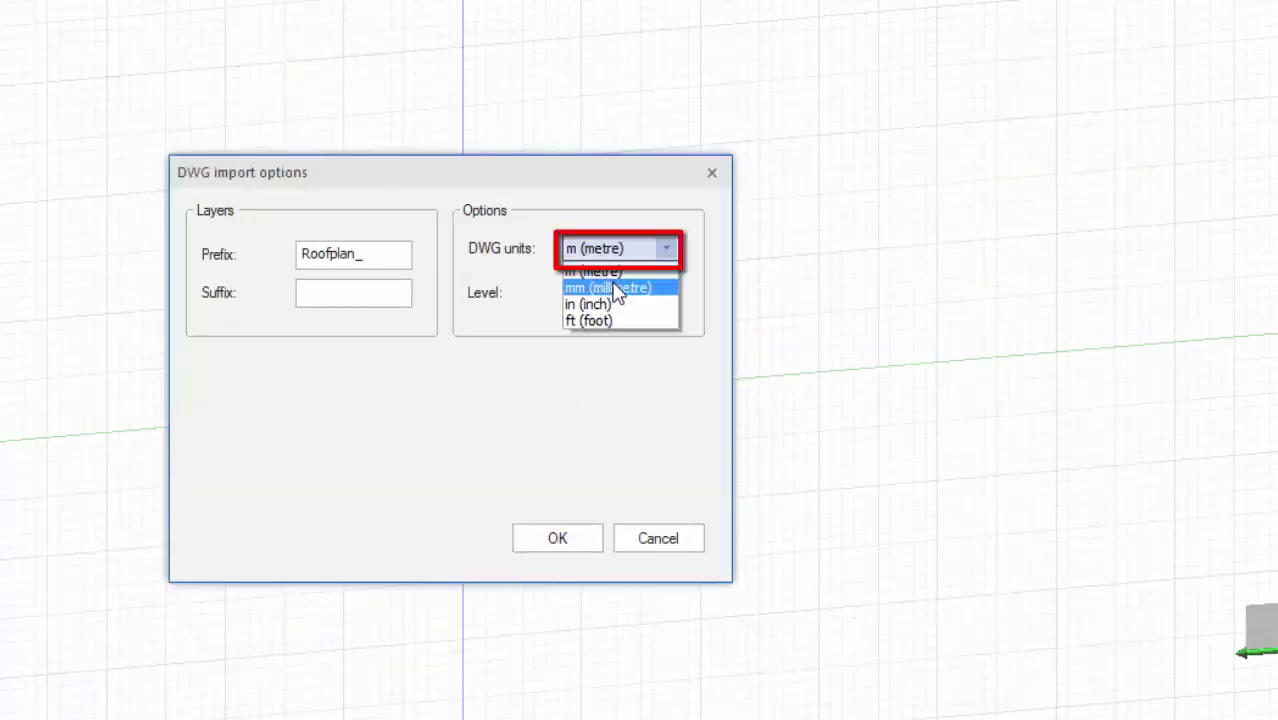
click(616, 290)
click(616, 294)
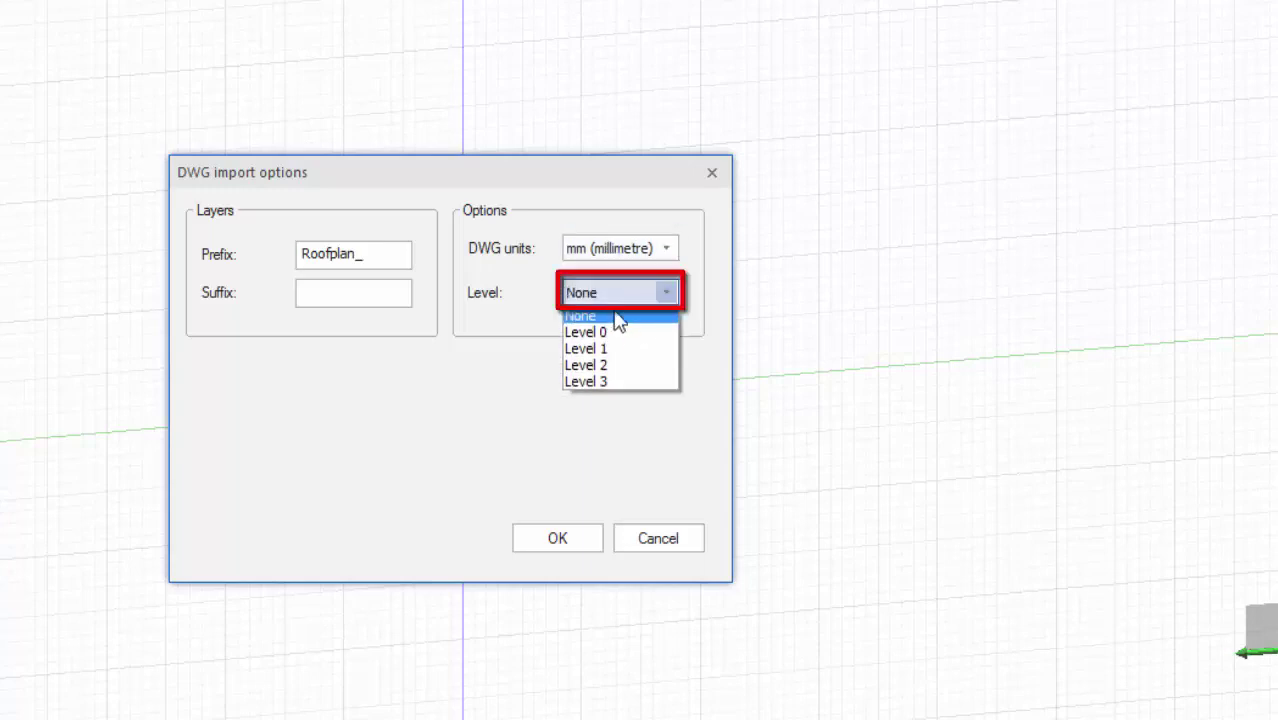
click(614, 365)
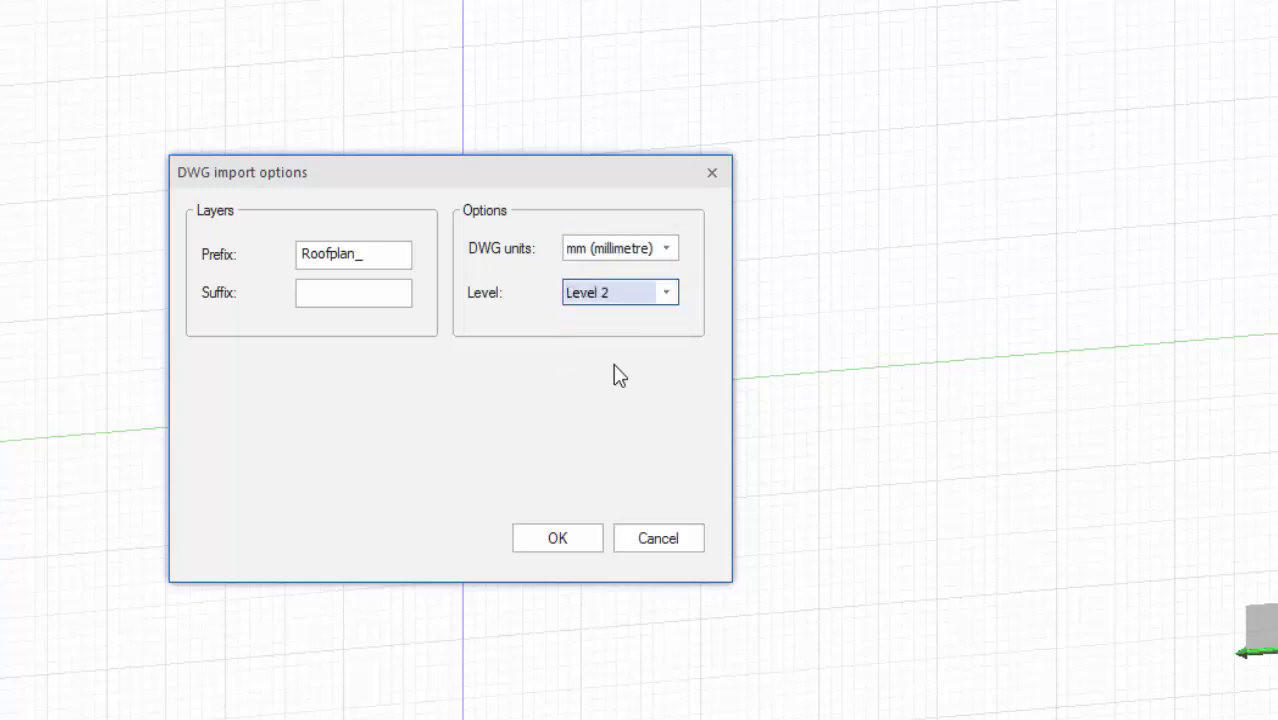
Confirm the Roofplan import, then zoom in and tilt the view onto the stacked plans
click(578, 537)
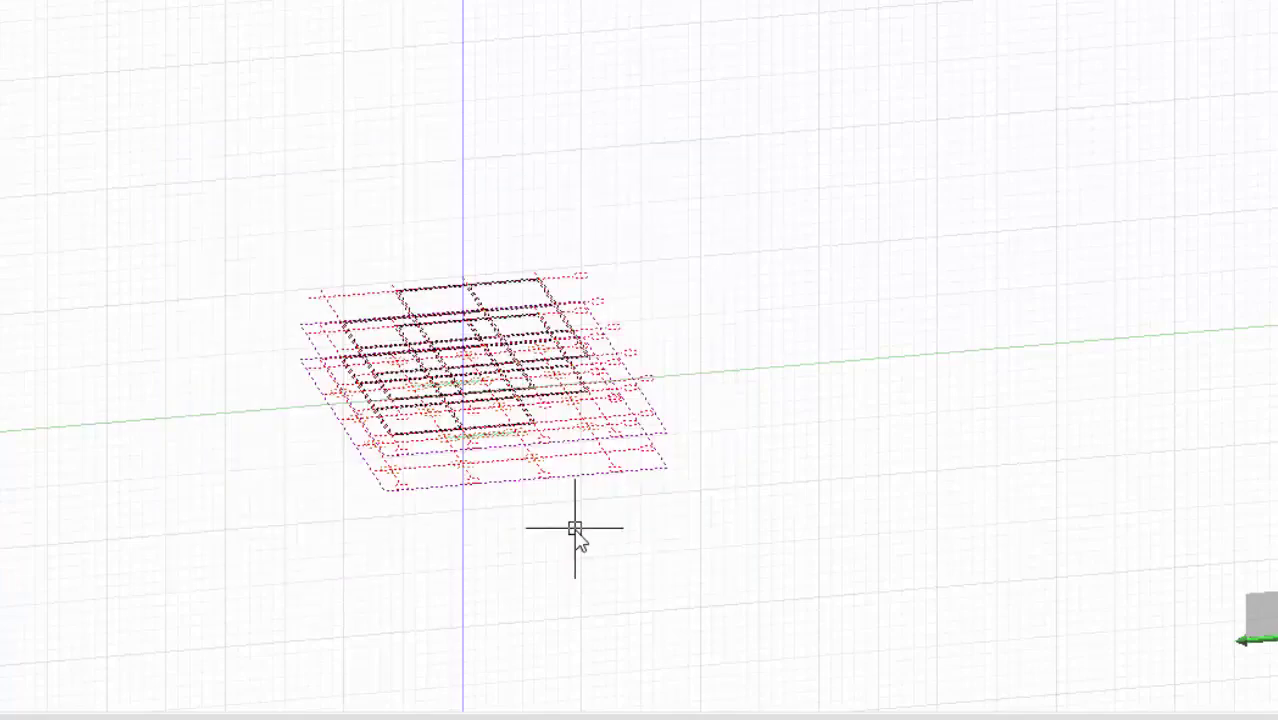
middle_drag(456, 410, 428, 371)
scroll(472, 452, up, 2)
scroll(472, 450, up, 2)
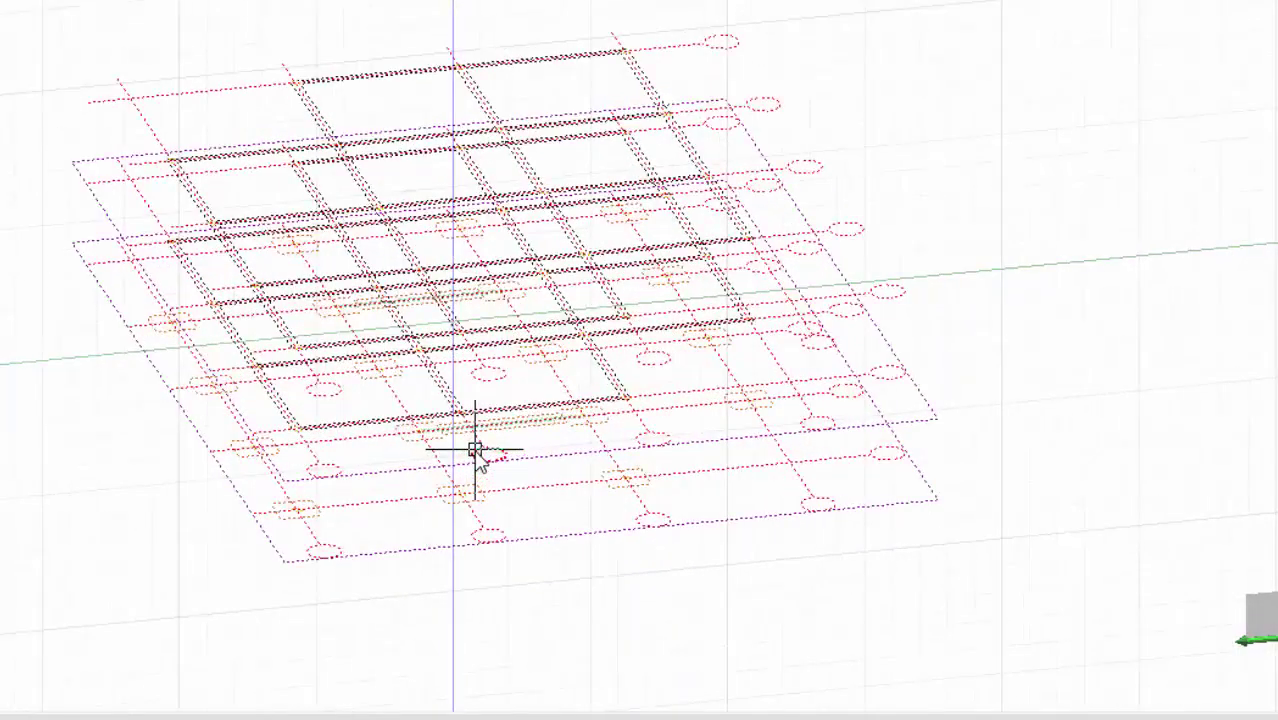
middle_drag(480, 451, 493, 393)
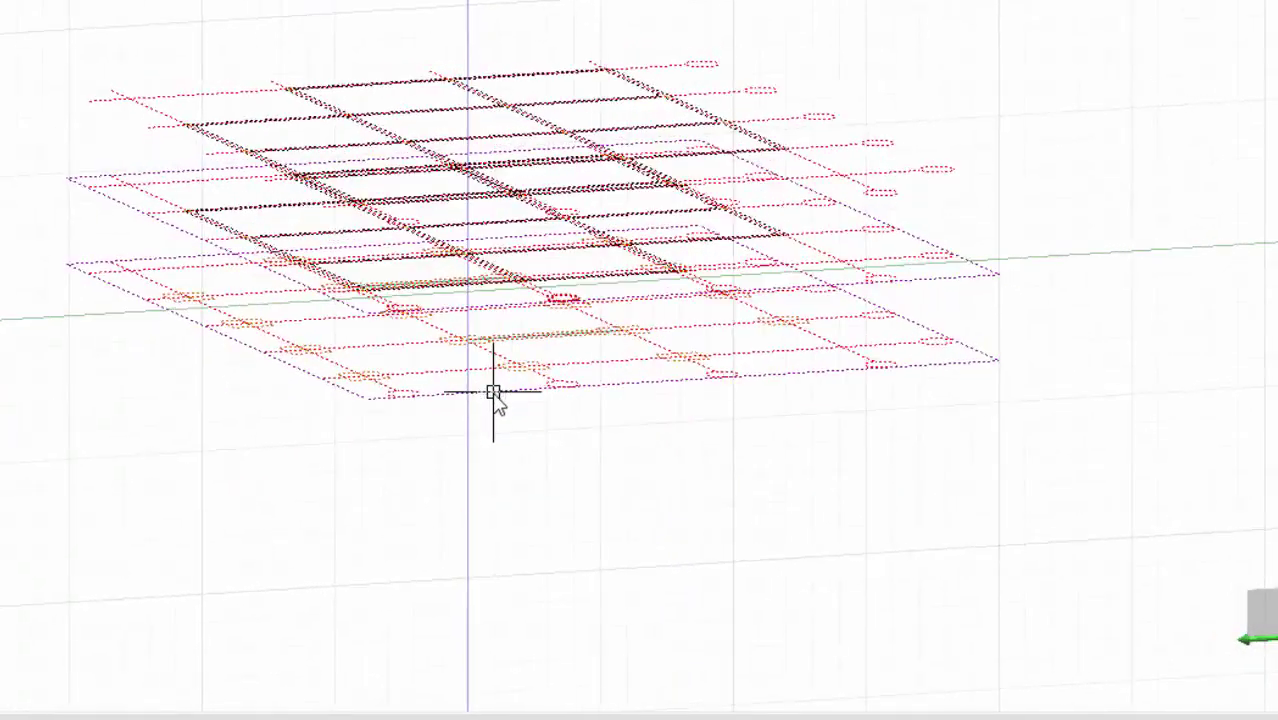